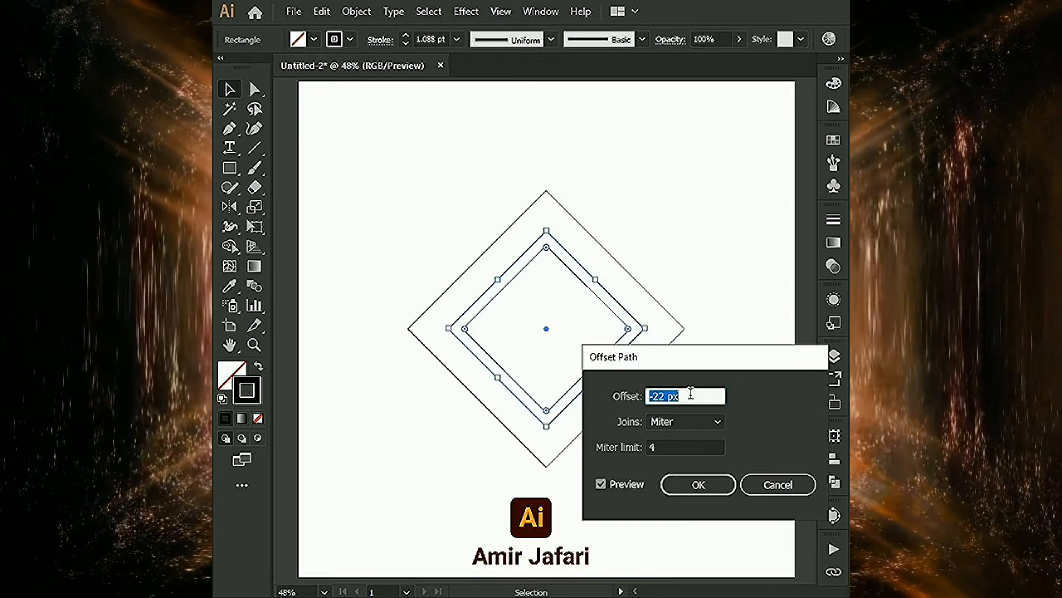
Create two further nested inward diamonds with Offset Path, using offsets of -22 px and -62 px
click(697, 484)
click(356, 12)
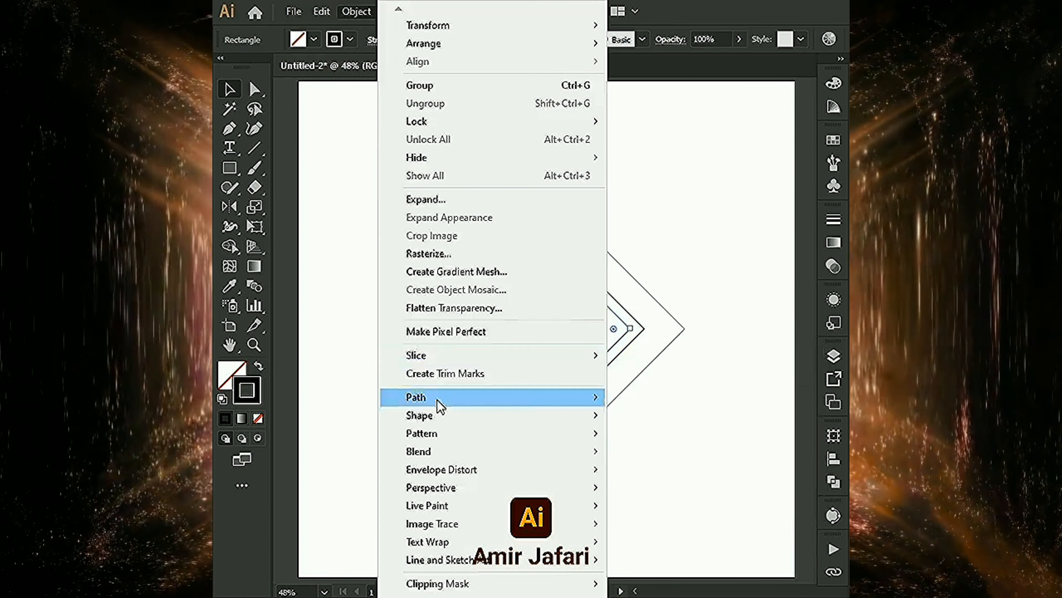
mouse_move(414, 397)
click(711, 457)
drag(668, 395, 700, 390)
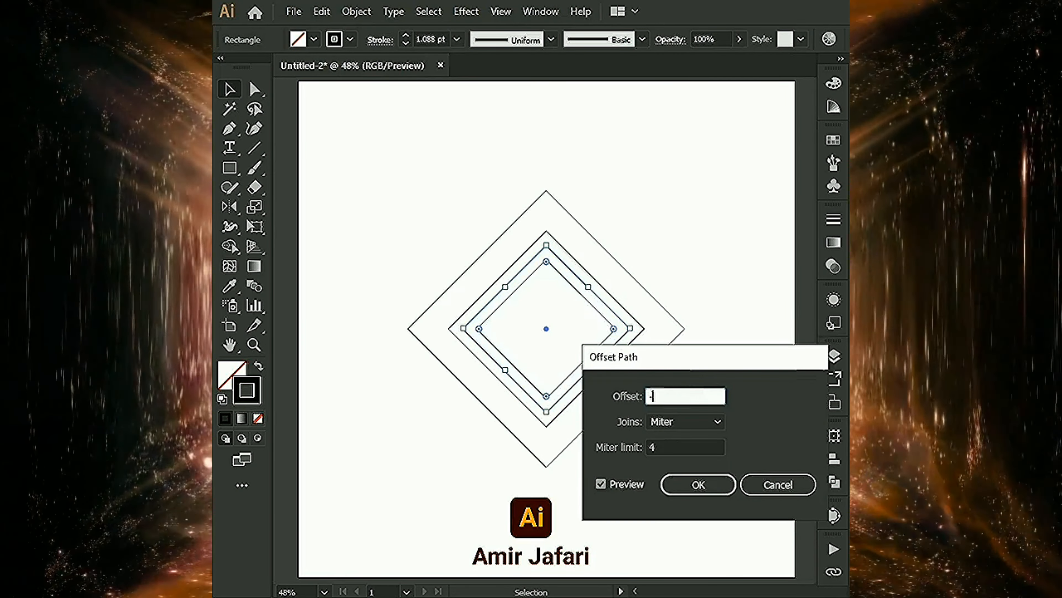
key(Return)
Duplicate the two innermost diamonds horizontally so the copy overlaps the left corner of the large diamond
key(ctrl+shift+a)
click(584, 323)
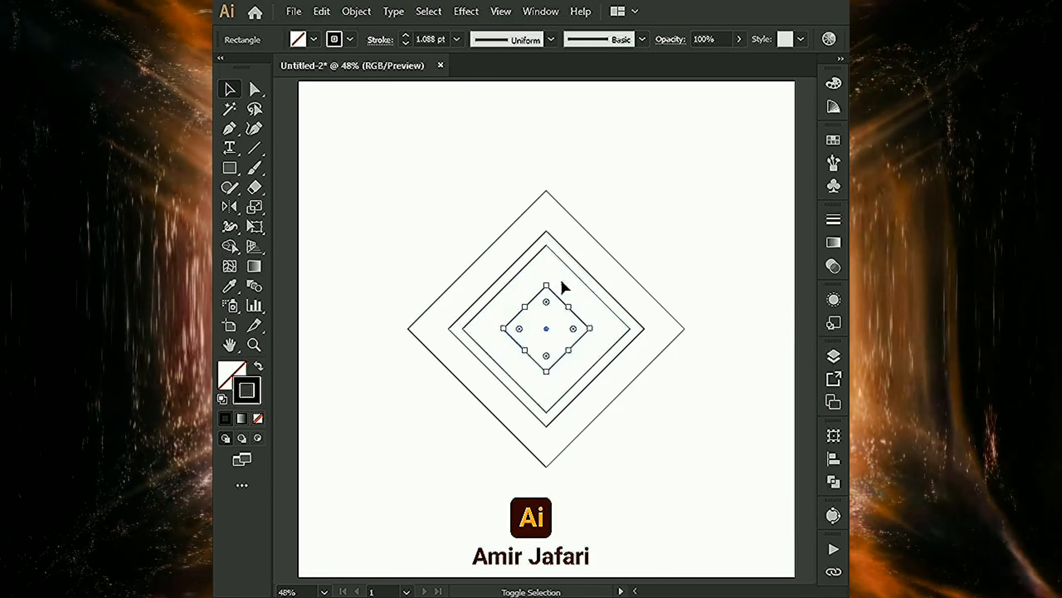
drag(630, 329, 505, 333)
click(565, 335)
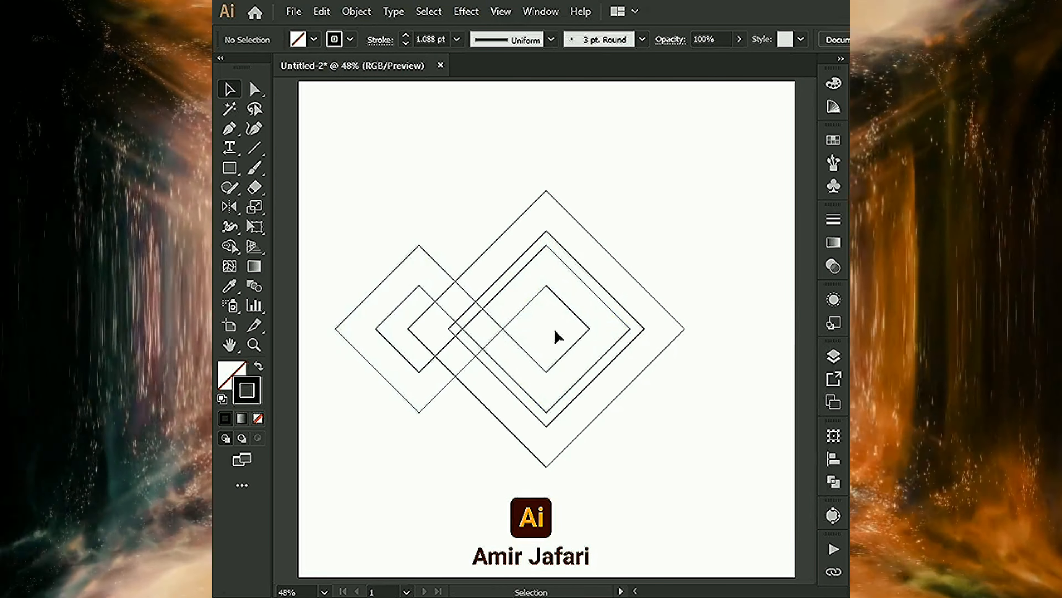
Offset the paths of all diamonds outward by 8 px with mitered joins
key(v)
key(ctrl+a)
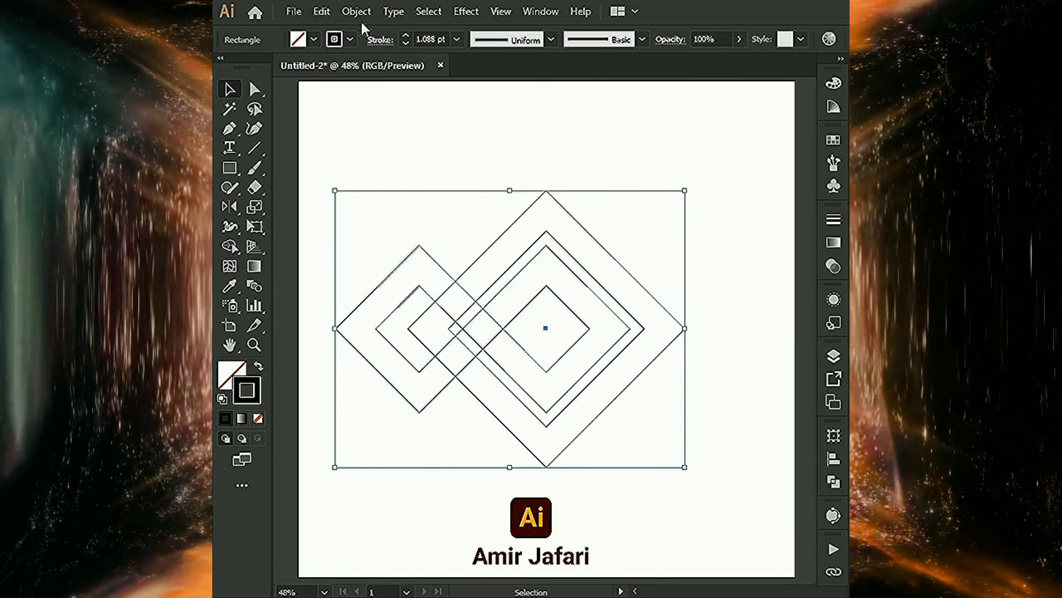
click(356, 11)
mouse_move(543, 396)
click(670, 457)
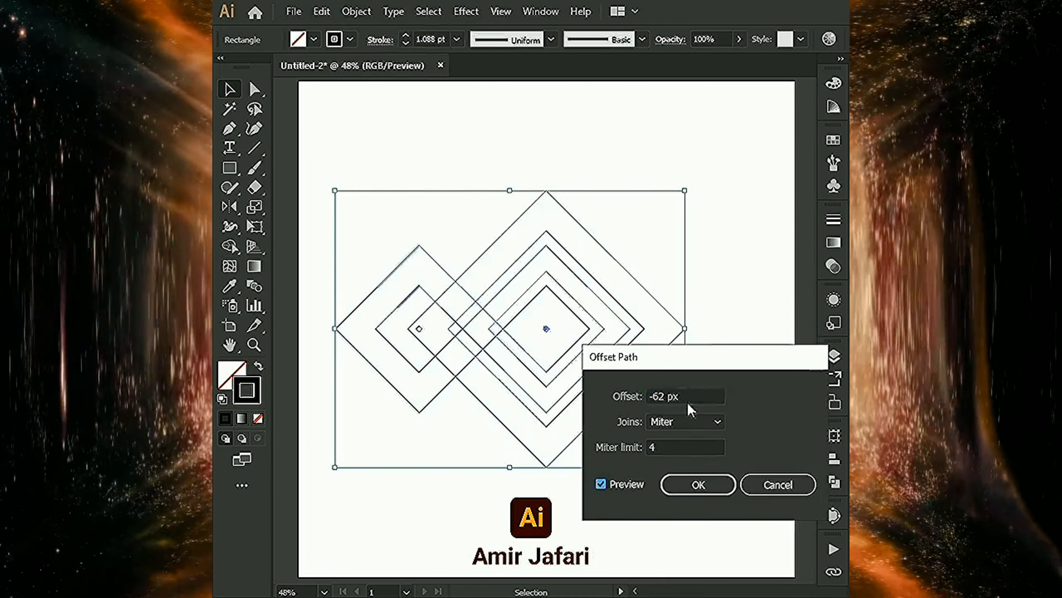
click(688, 396)
text(6)
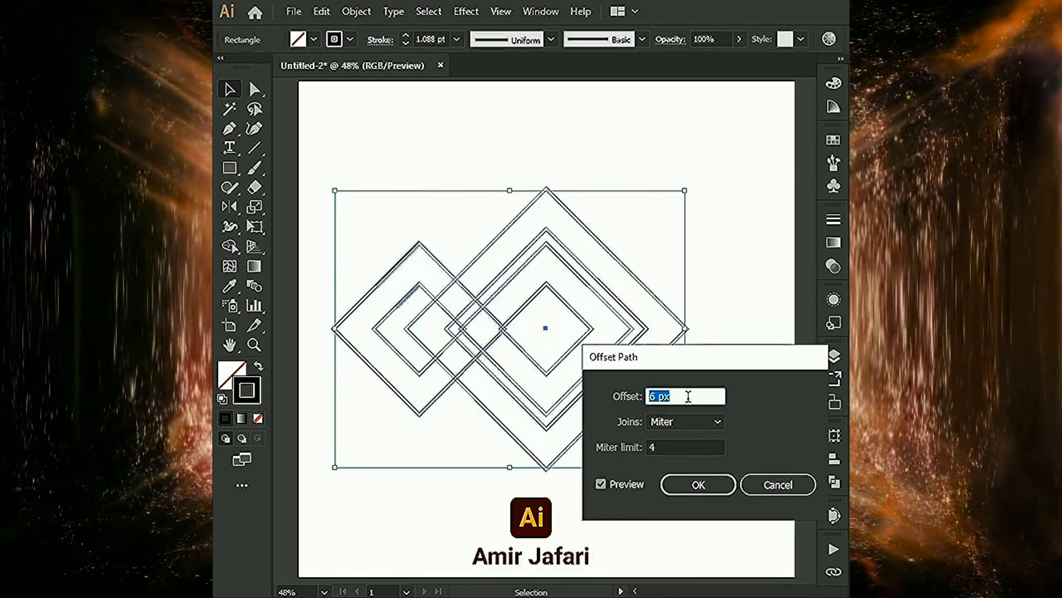
key(Up)
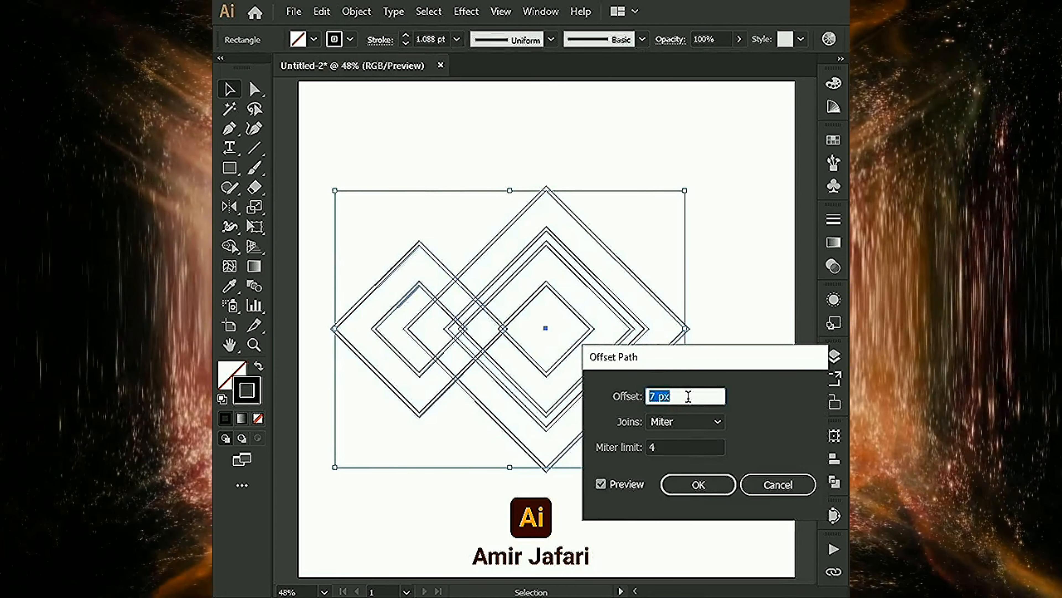
key(Up)
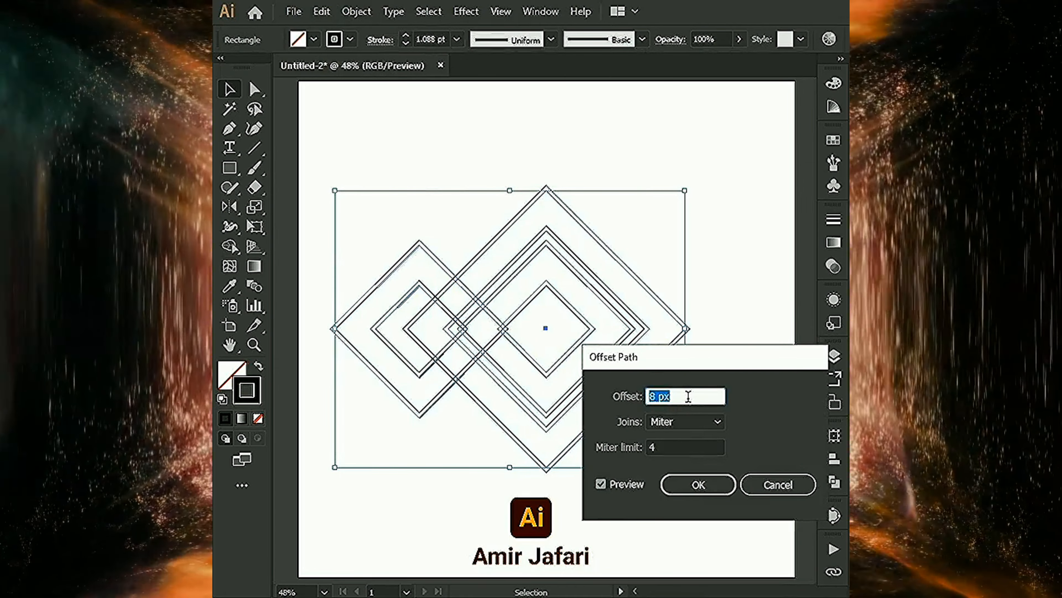
click(698, 486)
Reflect a copy of the left diamonds across the large diamond's vertical centre axis
click(475, 441)
drag(328, 257, 384, 427)
key(o)
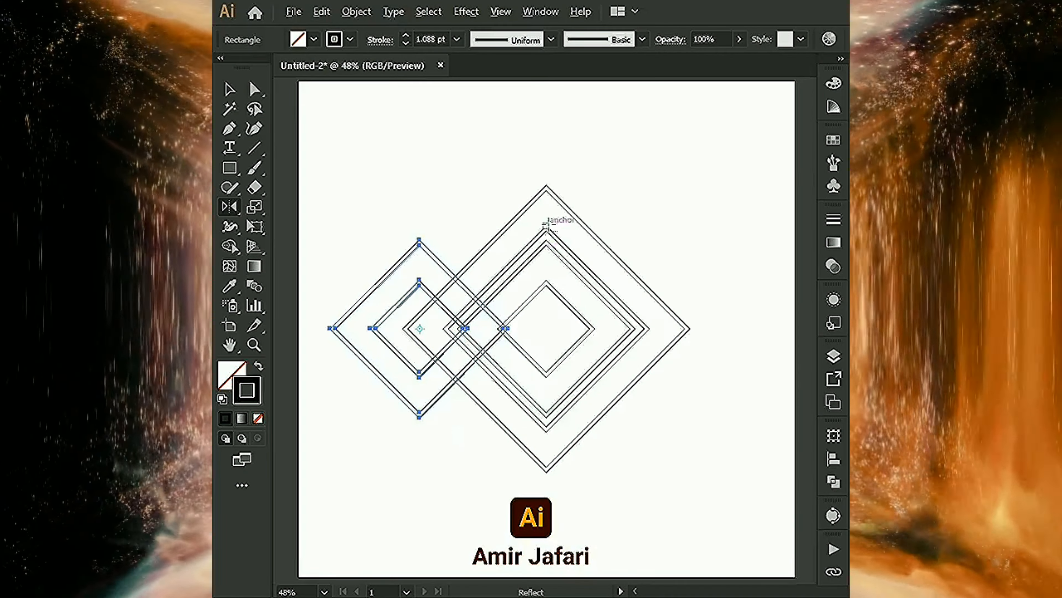
alt+click(546, 226)
click(542, 420)
key(ctrl+shift+a)
scroll(460, 323, up, 1)
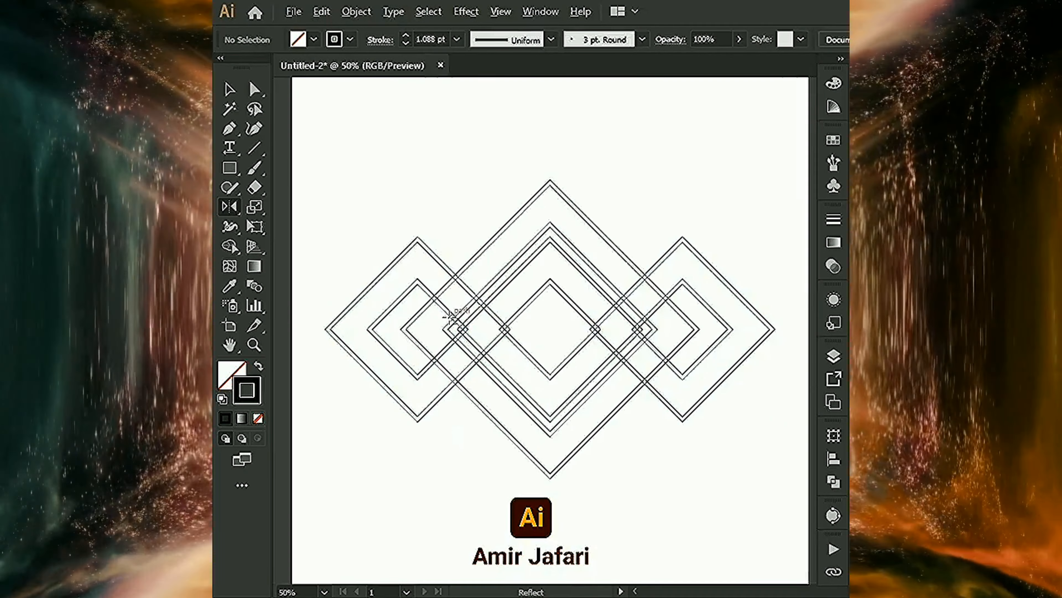
With all diamonds selected, merge the upper band of the inner central diamond into a black shape with Shape Builder
key(ctrl+a)
key(shift+m)
scroll(433, 312, up, 2)
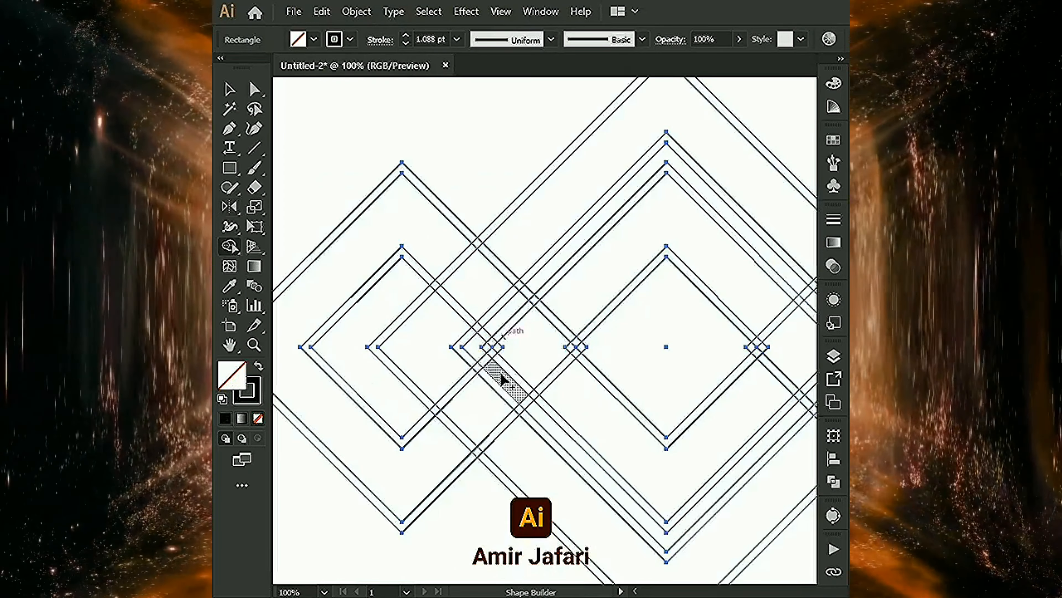
mouse_move(508, 378)
mouse_down()
mouse_move(488, 360)
mouse_move(511, 344)
mouse_move(575, 341)
mouse_move(569, 354)
mouse_move(583, 315)
mouse_up()
key(shift+x)
click(589, 306)
key(space)
mouse_move(626, 286)
mouse_down()
mouse_move(589, 221)
mouse_move(677, 224)
mouse_up()
Merge the left diamond's band into one black shape passing over the large diamond at the upper crossing
click(474, 410)
key(space)
drag(527, 216, 509, 253)
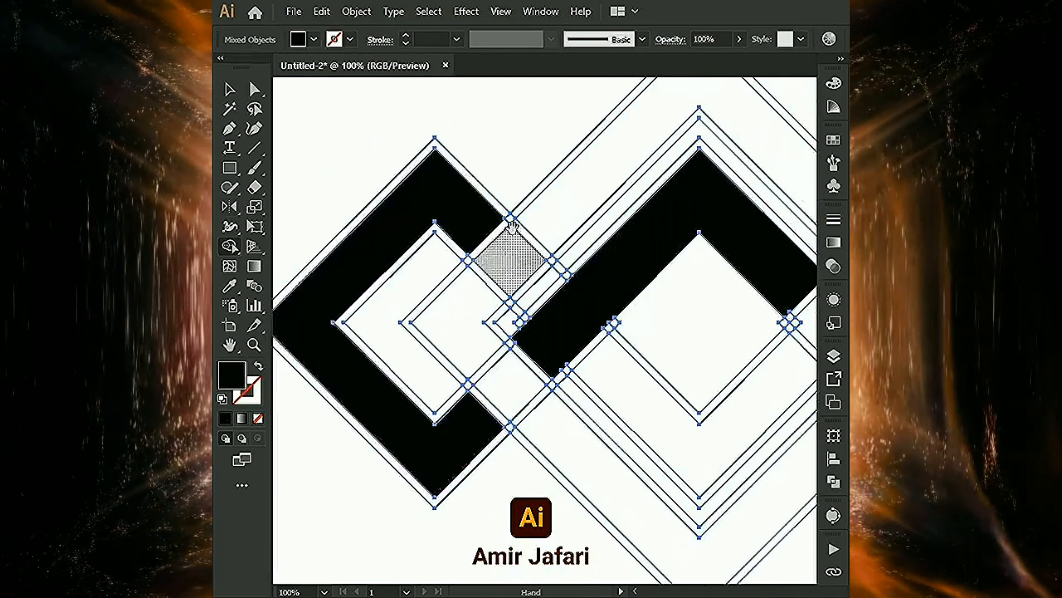
drag(471, 218, 541, 288)
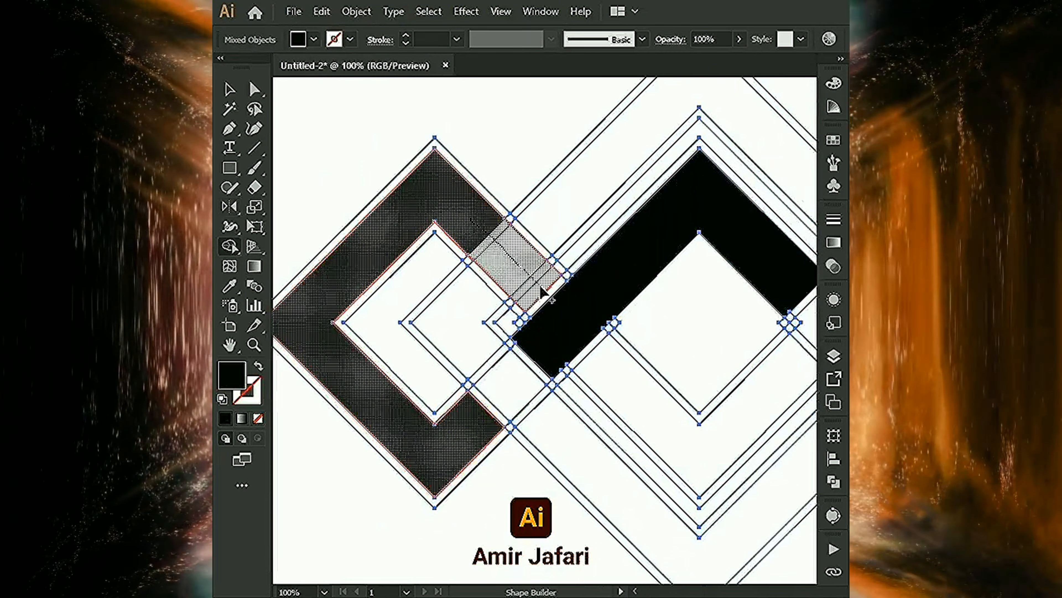
Merge the regions of the large outer diamond's band into black pieces that interlace with the left diamond
key(space)
drag(555, 226, 510, 246)
click(528, 224)
key(space)
mouse_move(419, 334)
mouse_down()
mouse_move(376, 264)
mouse_move(460, 368)
mouse_up()
key(space)
drag(673, 380, 461, 429)
drag(624, 340, 530, 224)
Merge the lower band of the inner central diamond into a black shape interlacing with its upper band
key(space)
drag(573, 226, 663, 213)
mouse_move(615, 297)
mouse_down()
mouse_move(652, 306)
mouse_move(527, 387)
mouse_up()
key(space)
drag(586, 351, 527, 344)
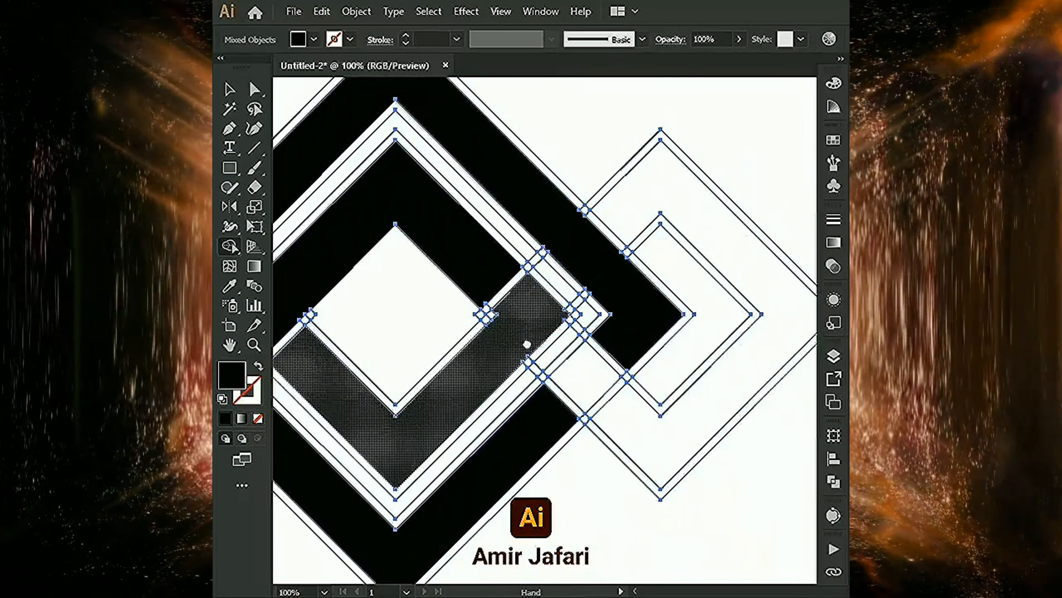
mouse_move(515, 331)
mouse_down()
mouse_move(490, 322)
mouse_move(478, 333)
mouse_move(495, 316)
mouse_up()
Merge the right diamond's band into a black shape woven through the large diamond, and deselect everything
key(space)
drag(368, 368, 422, 366)
mouse_move(584, 307)
mouse_down()
mouse_move(608, 289)
mouse_move(624, 310)
mouse_move(518, 319)
mouse_up()
key(space)
mouse_move(565, 235)
mouse_down()
mouse_move(612, 451)
mouse_move(505, 368)
mouse_move(553, 349)
mouse_up()
key(space)
key(ctrl+minus)
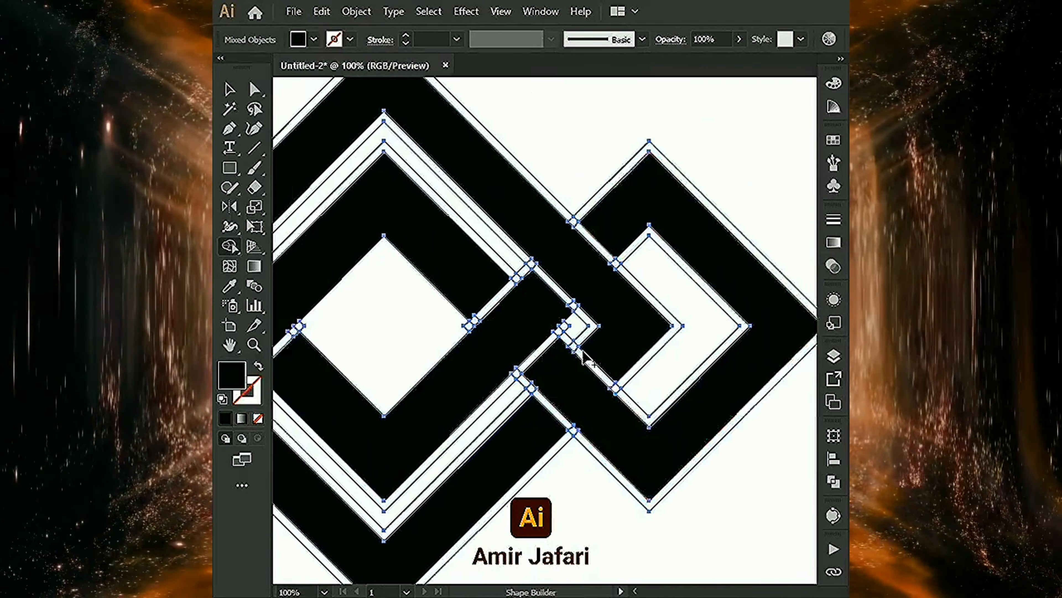
key(ctrl+shift+a)
key(space)
drag(533, 310, 617, 313)
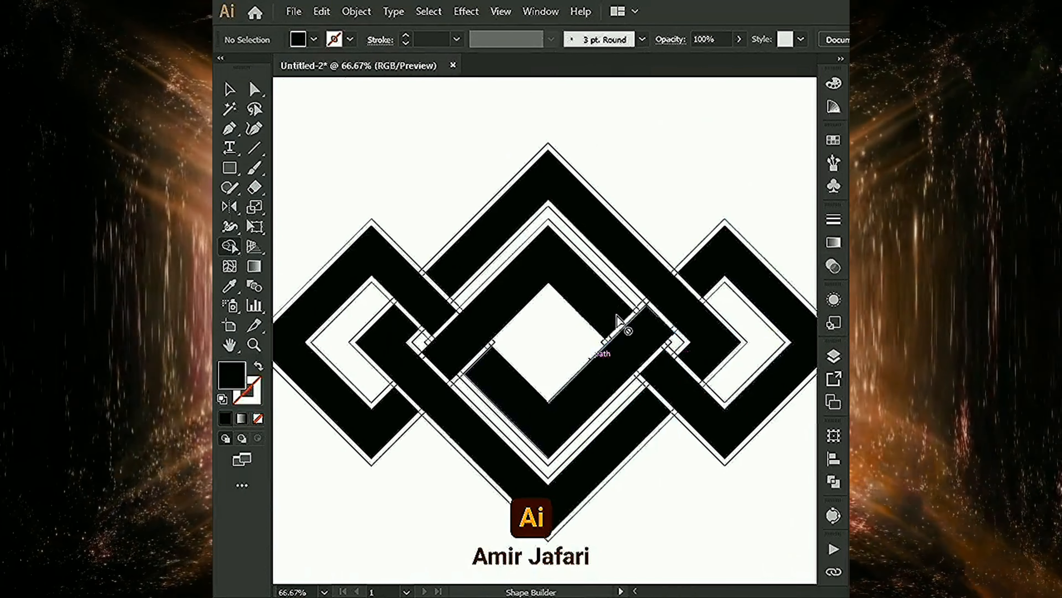
Cut all the black band shapes using the Magic Wand and delete the remaining construction outlines
key(y)
click(572, 273)
click(322, 11)
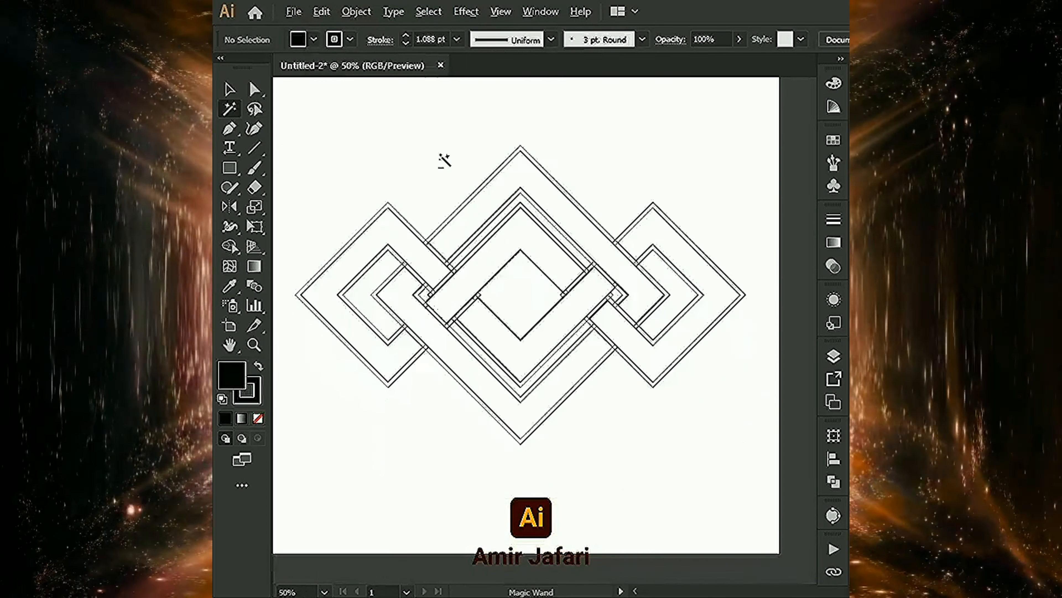
key(ctrl+a)
key(Delete)
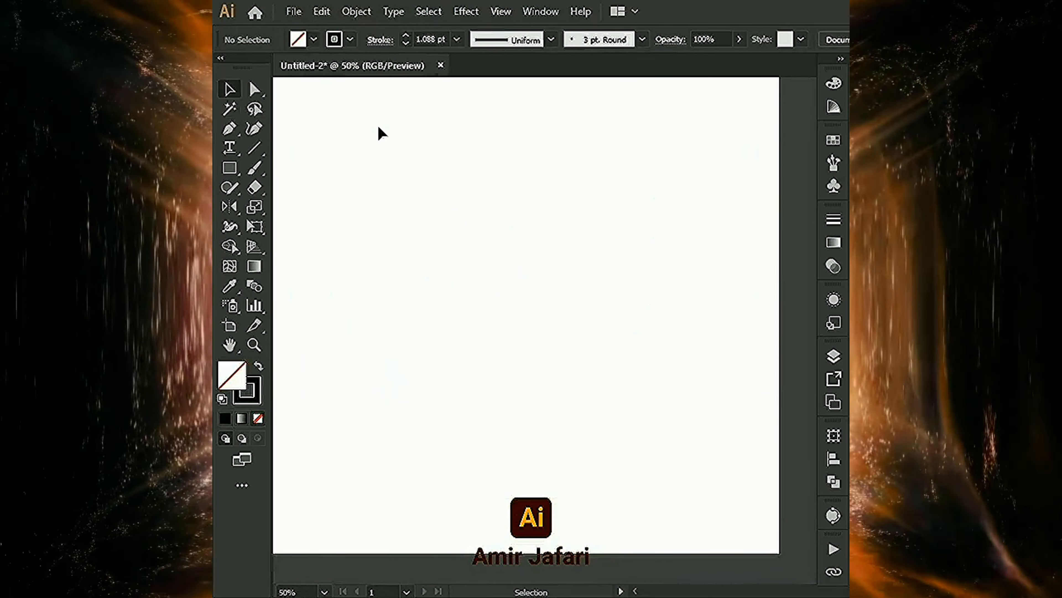
Paste the black shapes back in their original place and set their stroke to none
click(322, 11)
click(339, 28)
click(350, 39)
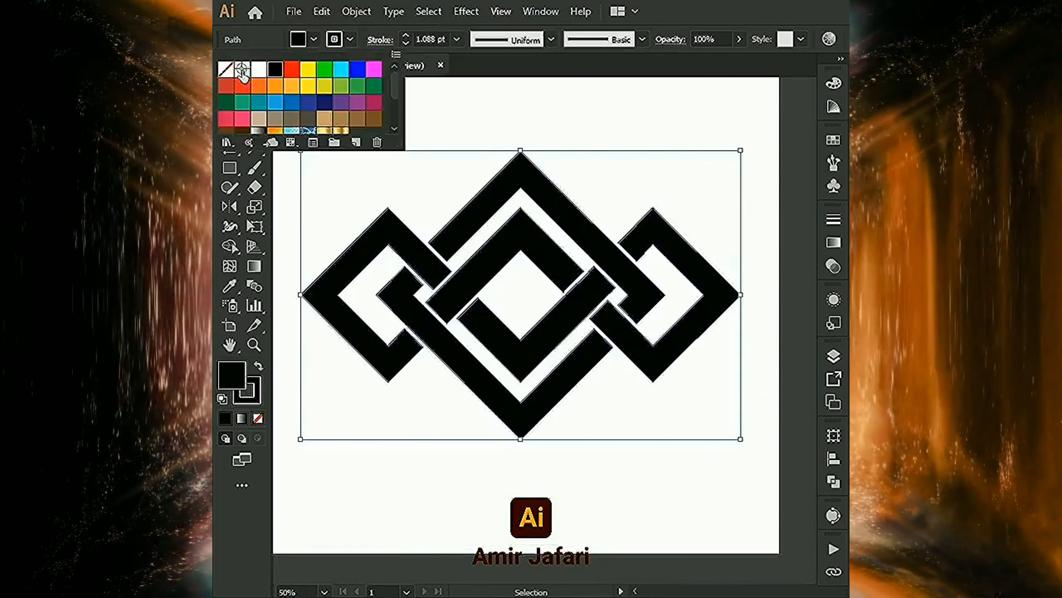
click(227, 70)
click(484, 118)
scroll(462, 125, down, 1)
drag(459, 132, 442, 209)
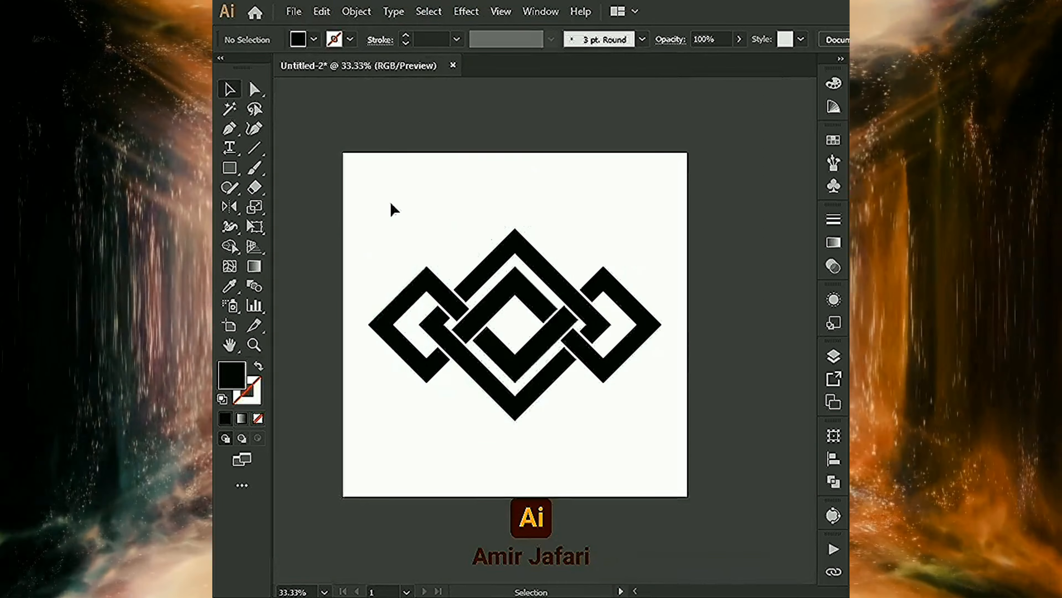
Draw a 1080 px square from the artboard's upper-left corner so it covers the whole artboard
click(341, 154)
text(1080)
key(Tab)
key(Return)
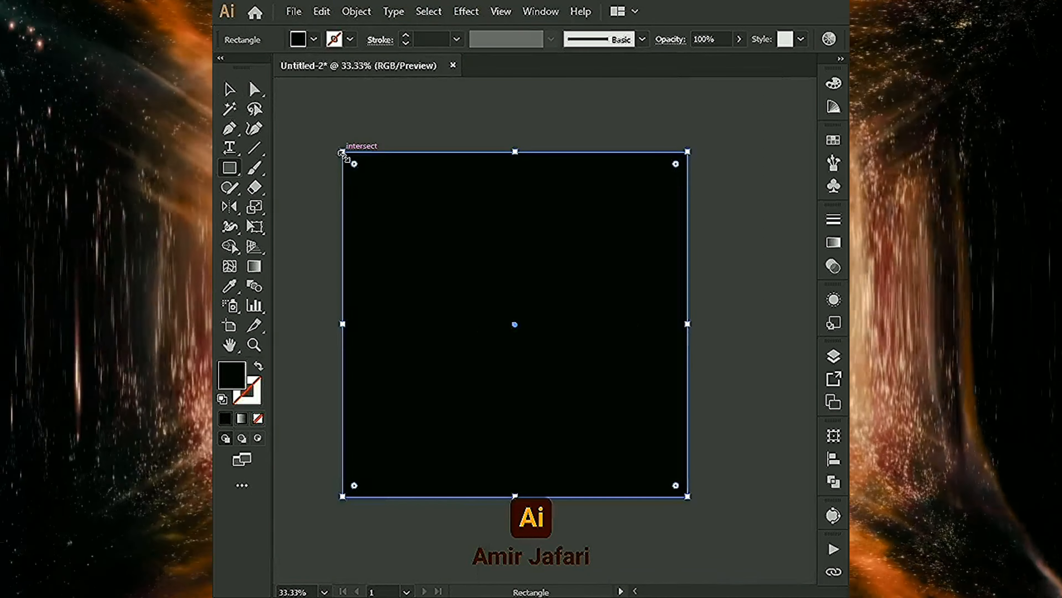
Fill the square with a radial white-to-black gradient centred near the middle of the artboard
key(ctrl+plus)
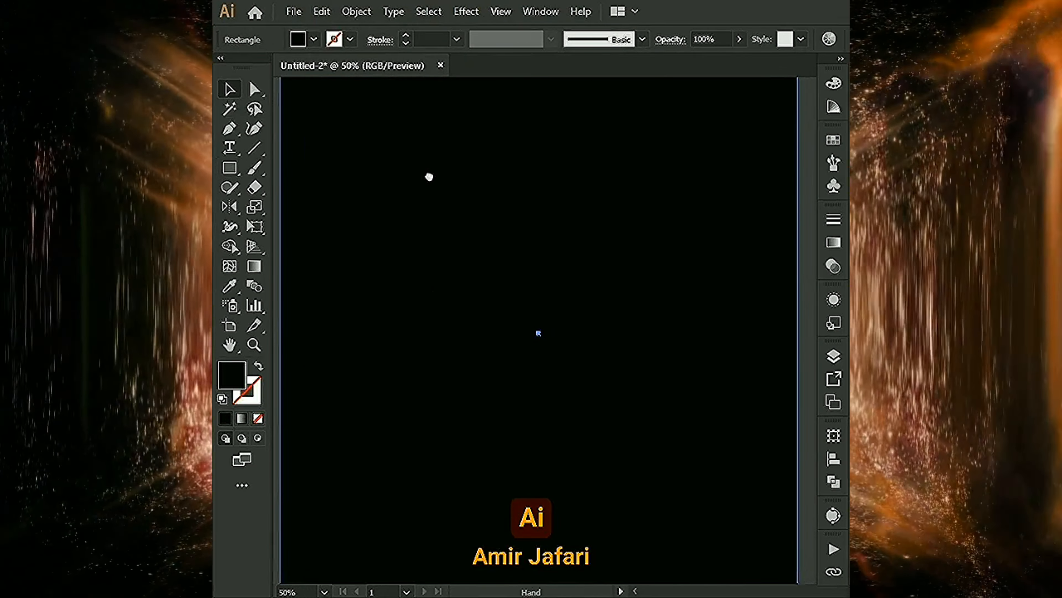
click(834, 243)
click(743, 341)
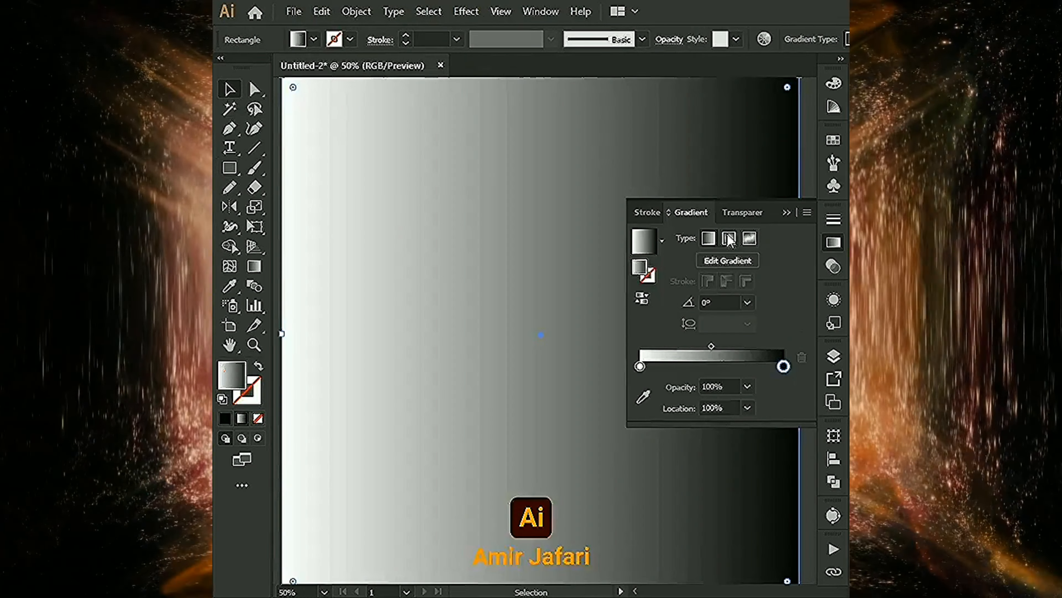
click(728, 238)
click(699, 251)
key(ctrl+minus)
drag(598, 307, 576, 505)
key(g)
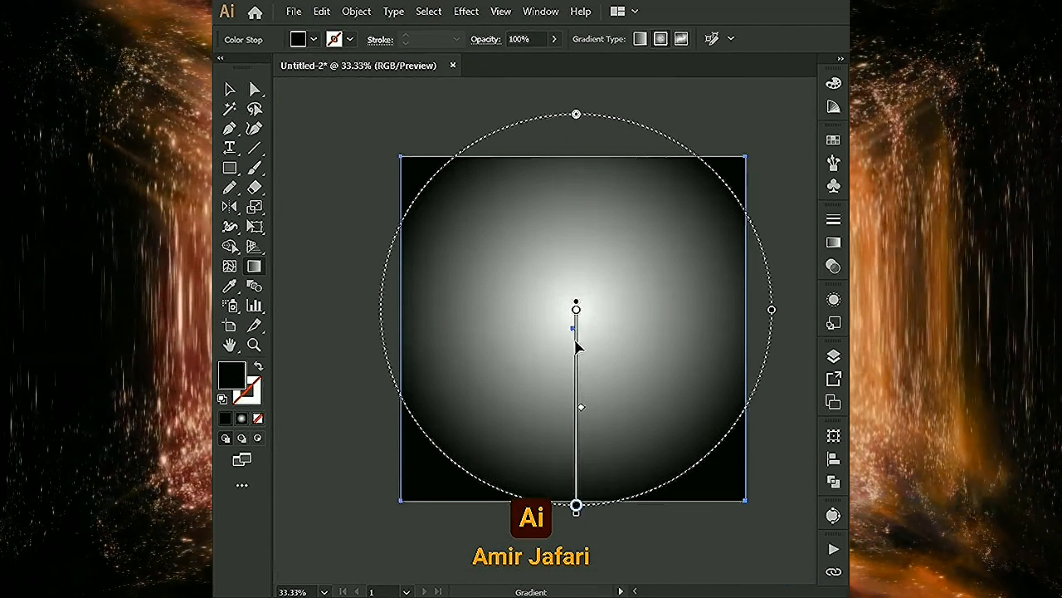
drag(576, 341, 572, 356)
Set the gradient's centre color stop to RGB 30, 30, 30
double_click(571, 325)
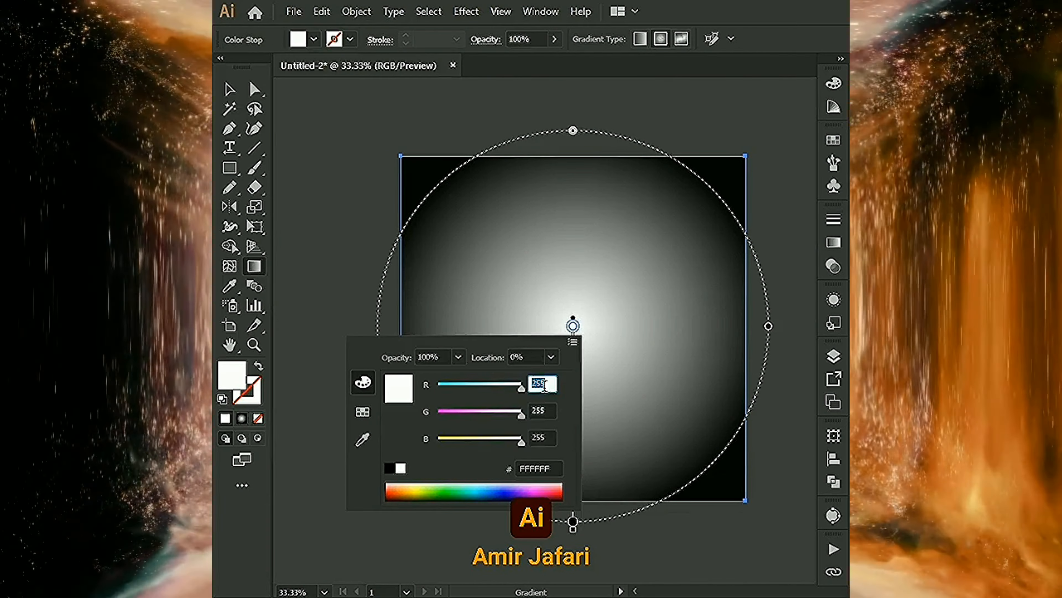
text(0)
key(Tab)
text(0)
key(Tab)
text(0)
key(Tab)
Set the gradient's outer color stop to RGB 5, 5, 5
click(573, 522)
double_click(573, 522)
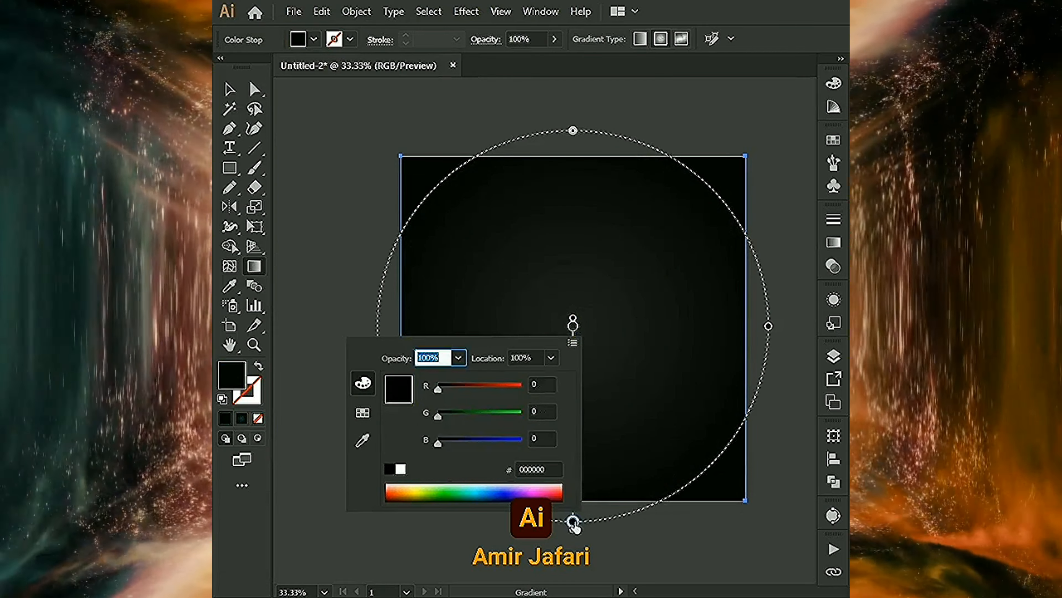
click(544, 385)
key(Tab)
text(5)
key(Tab)
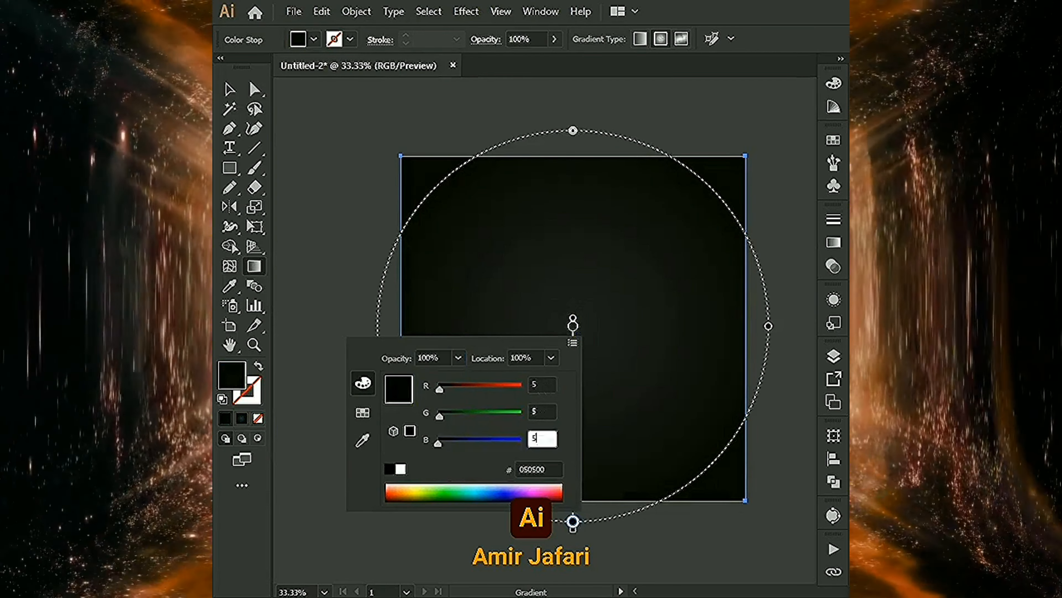
text(5)
key(Tab)
Set the gradient's centre color stop to RGB 35, 35, 35
double_click(573, 326)
click(540, 384)
key(shift+Up)
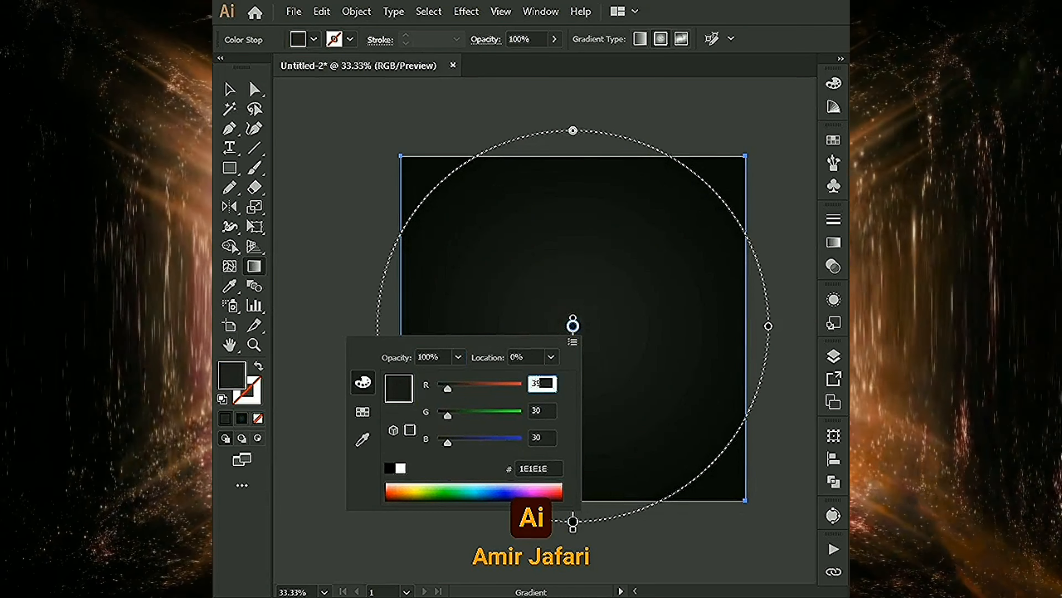
key(Tab)
text(35)
key(Tab)
text(35)
key(Tab)
click(638, 400)
Fine-tune the radial gradient on the square by adjusting its centre, extent, midpoint and outer stop
drag(574, 365, 577, 381)
drag(571, 321, 571, 531)
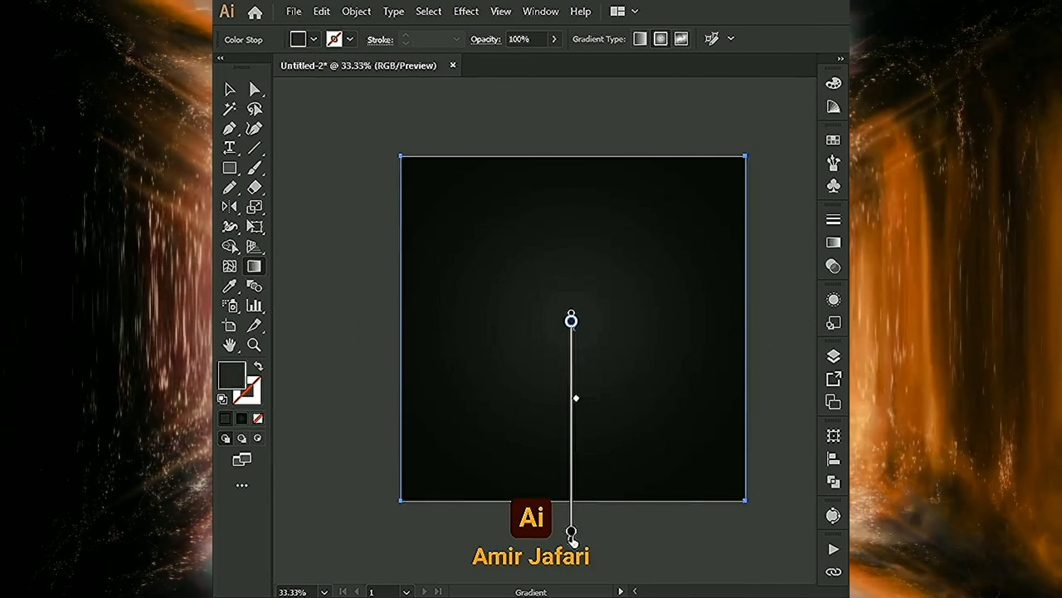
drag(572, 537, 573, 495)
drag(576, 380, 577, 392)
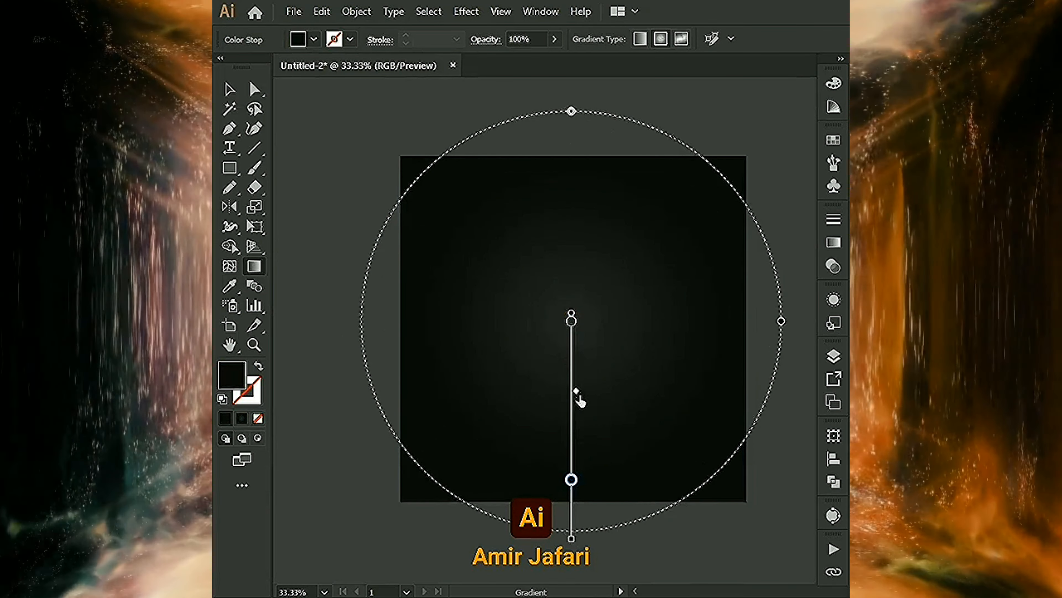
drag(572, 480, 574, 505)
drag(572, 543, 572, 573)
Send the gradient square behind the black logo shapes and deselect it
right_click(410, 240)
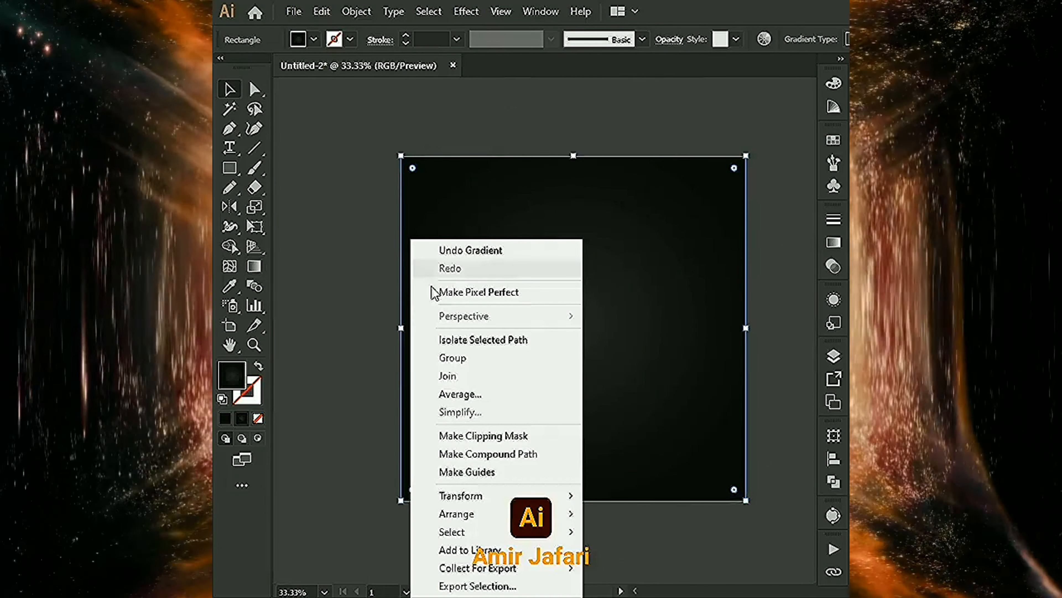
click(639, 568)
key(v)
key(ctrl+shift+a)
Scale the interlaced diamond logo down proportionally around its centre to about three quarters of its size
key(ctrl+plus)
click(576, 263)
drag(754, 355, 692, 337)
Fill the logo with the last gold gradient swatch
click(314, 39)
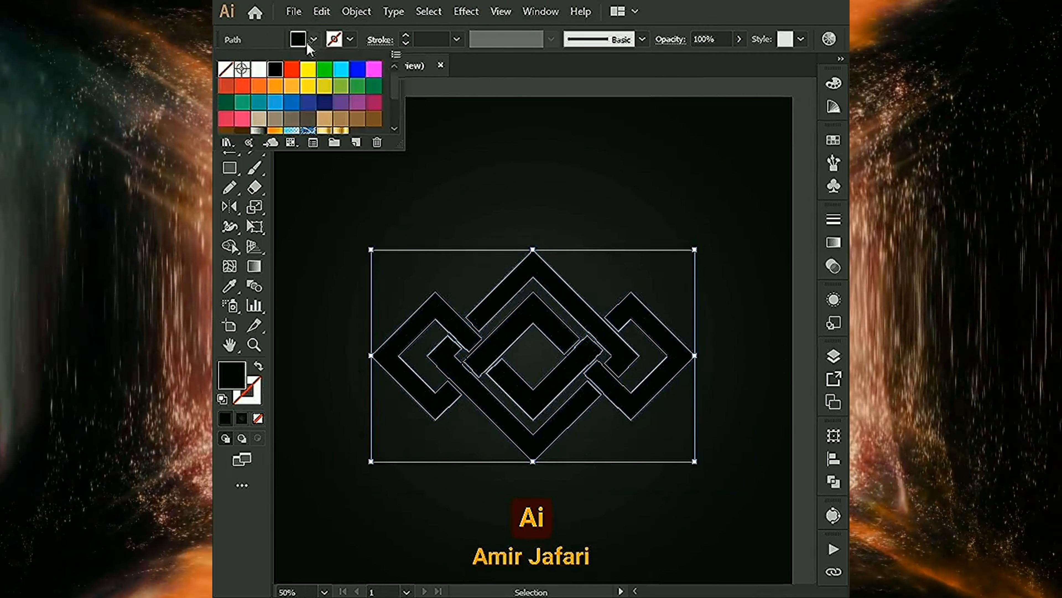
scroll(326, 92, down, 3)
click(344, 90)
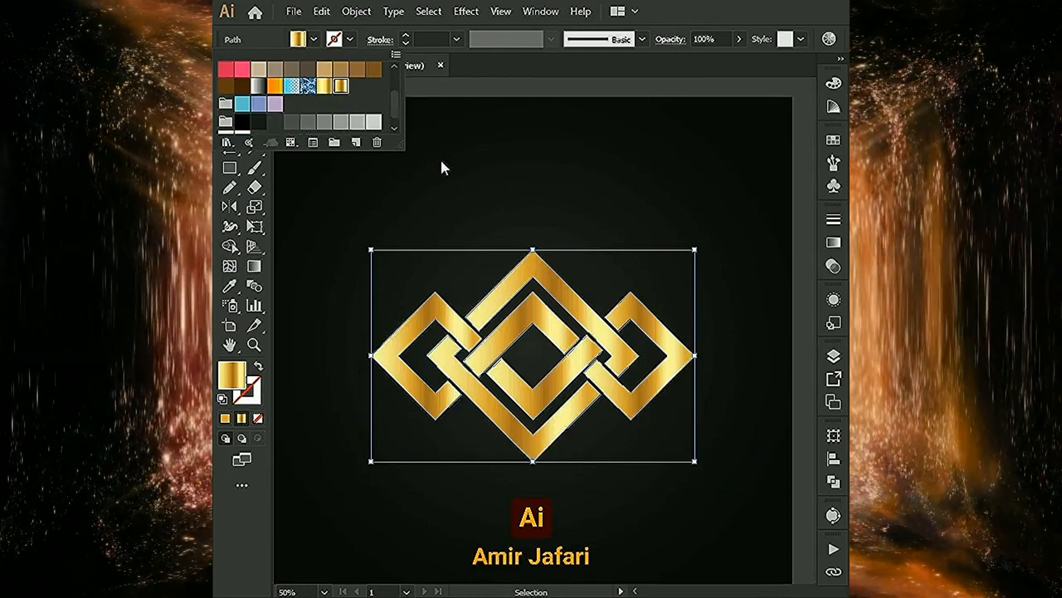
click(486, 202)
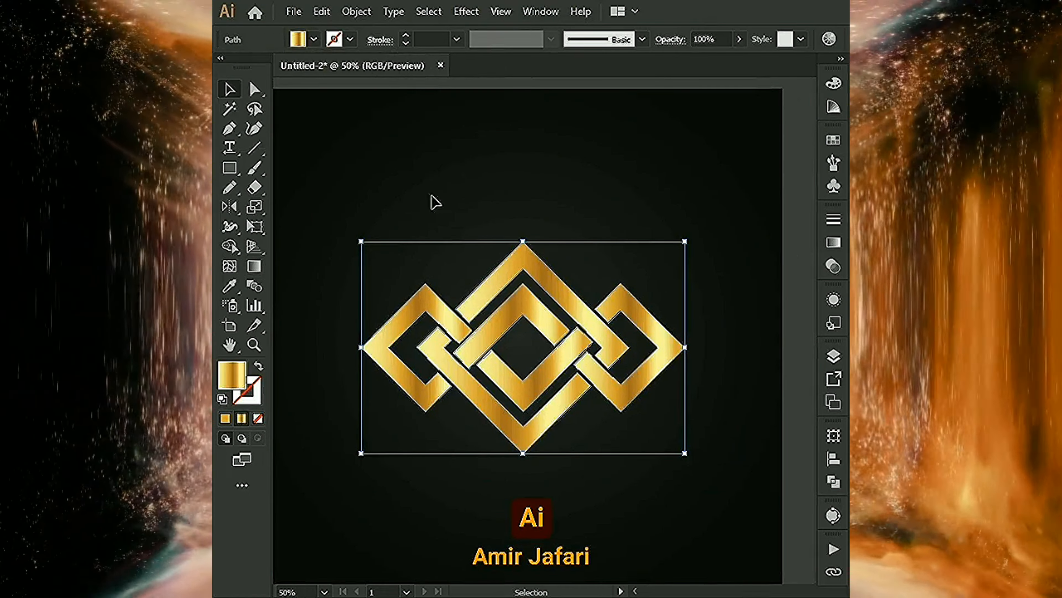
Add a white-to-grey gradient stroke to the logo and set its weight to slightly more than 4 pt
click(432, 40)
scroll(431, 40, up, 6)
key(Up)
click(379, 40)
click(294, 126)
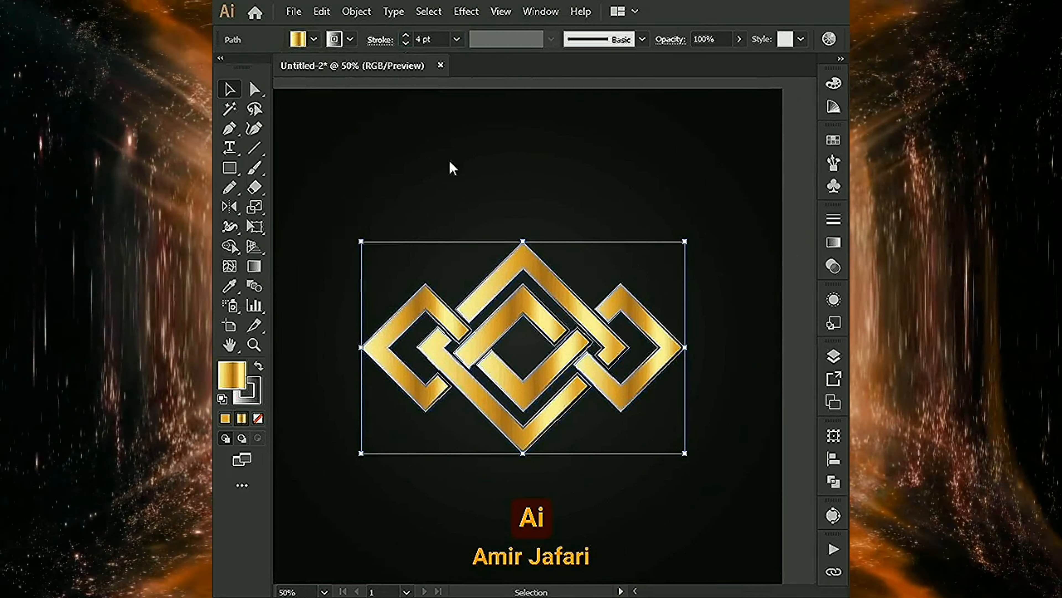
scroll(513, 298, up, 2)
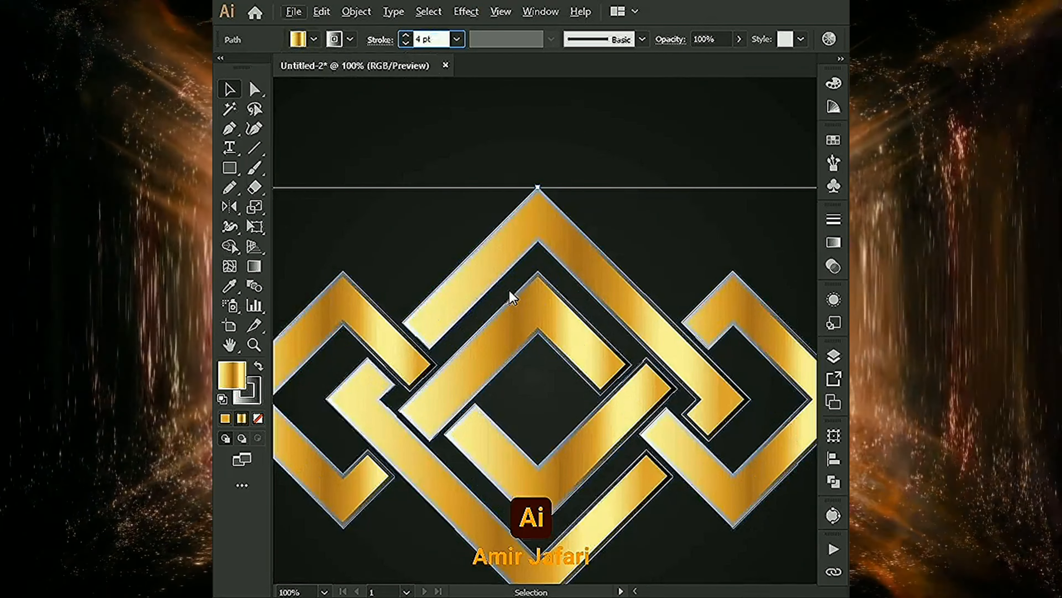
text(4.5)
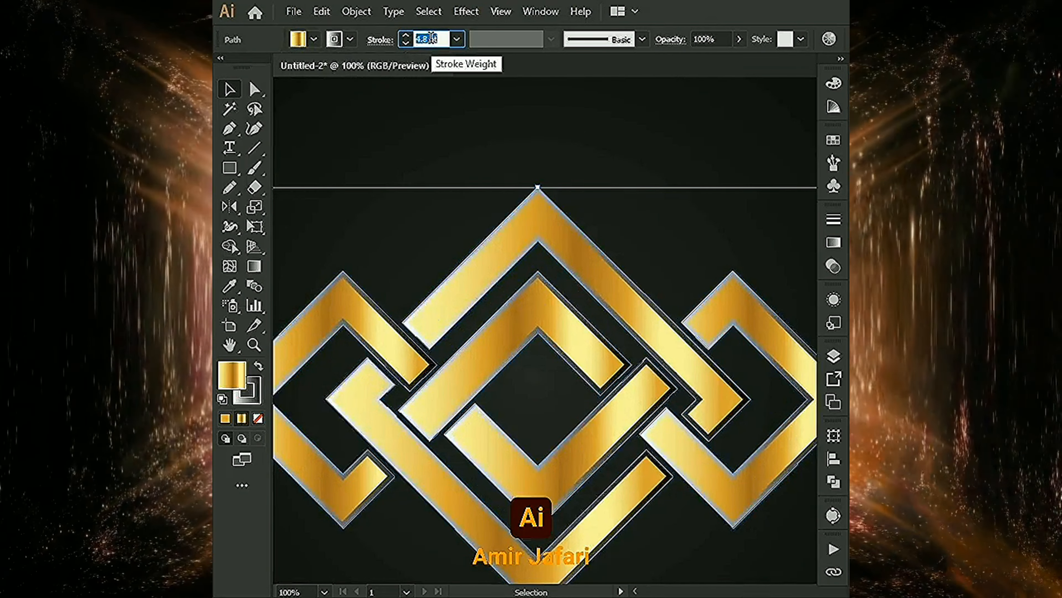
key(Return)
Outline the strokes of the whole logo and ungroup the resulting shapes
click(395, 122)
key(ctrl+a)
click(356, 11)
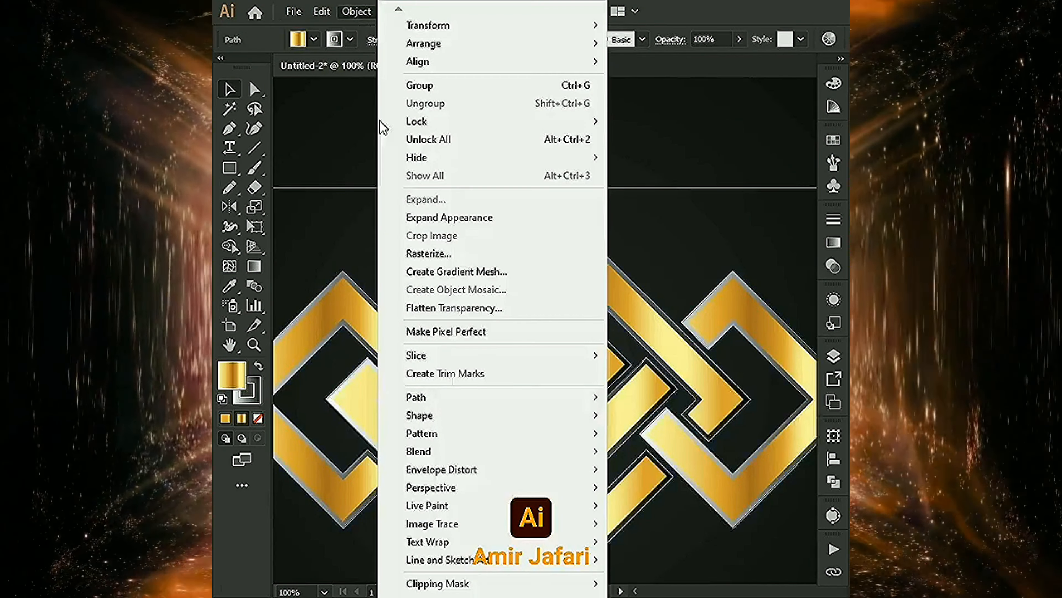
mouse_move(417, 400)
click(660, 442)
right_click(470, 198)
click(506, 341)
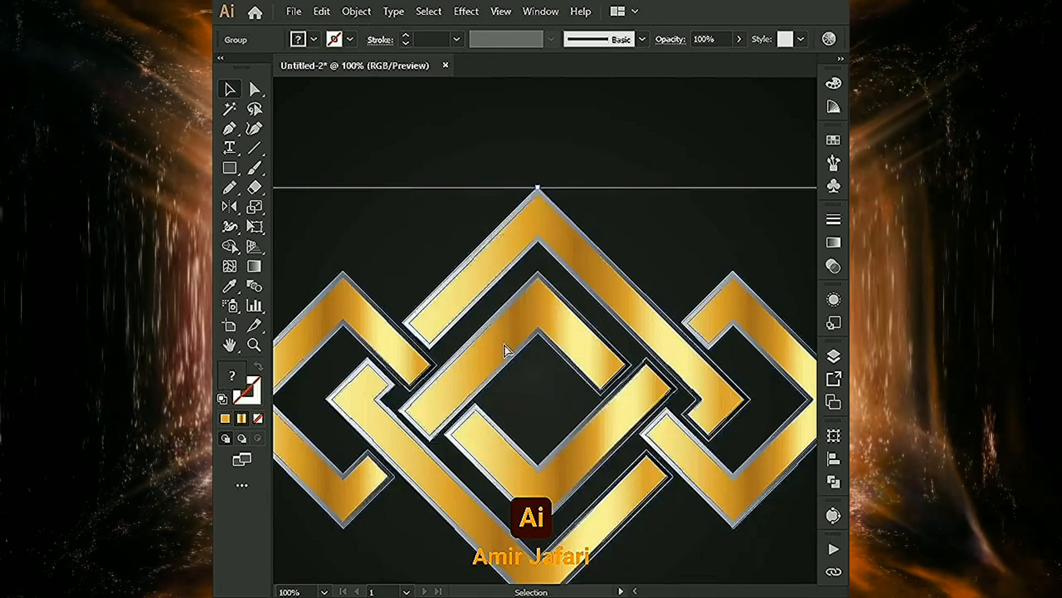
Select all the outlined grey-white borders with the Magic Wand and fill them with the light gold gradient swatch
click(510, 279)
key(y)
click(548, 194)
key(v)
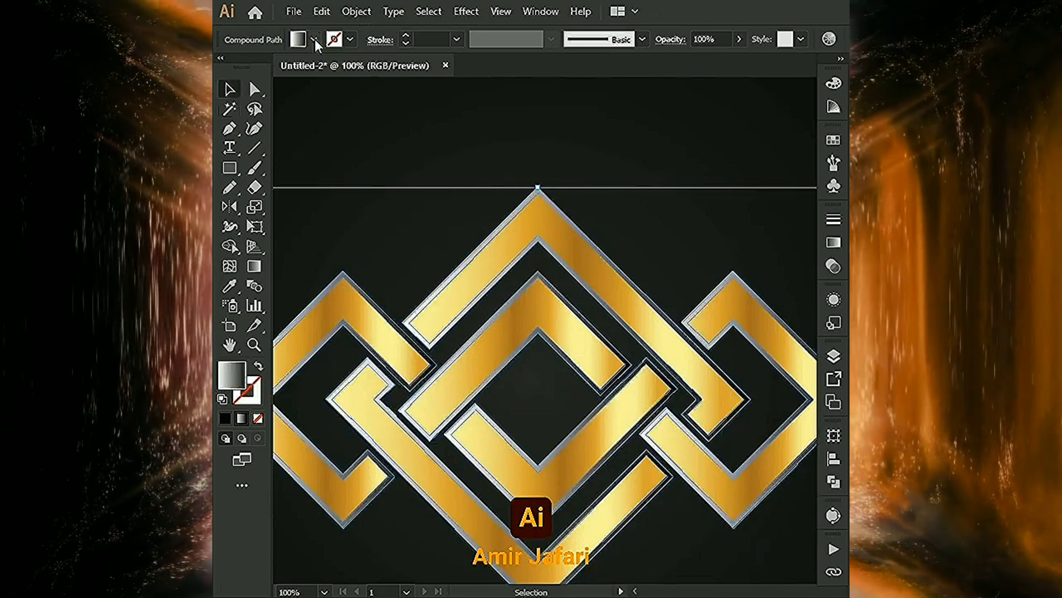
click(314, 39)
click(325, 92)
click(460, 138)
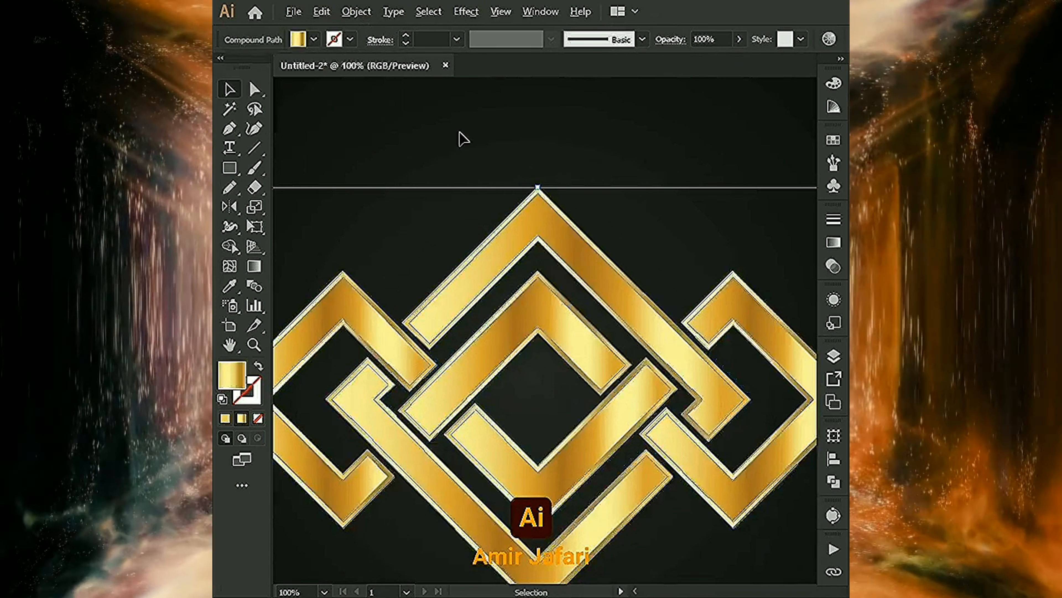
Select all the logo fills and borders and group them
scroll(462, 139, down, 1)
key(ctrl+a)
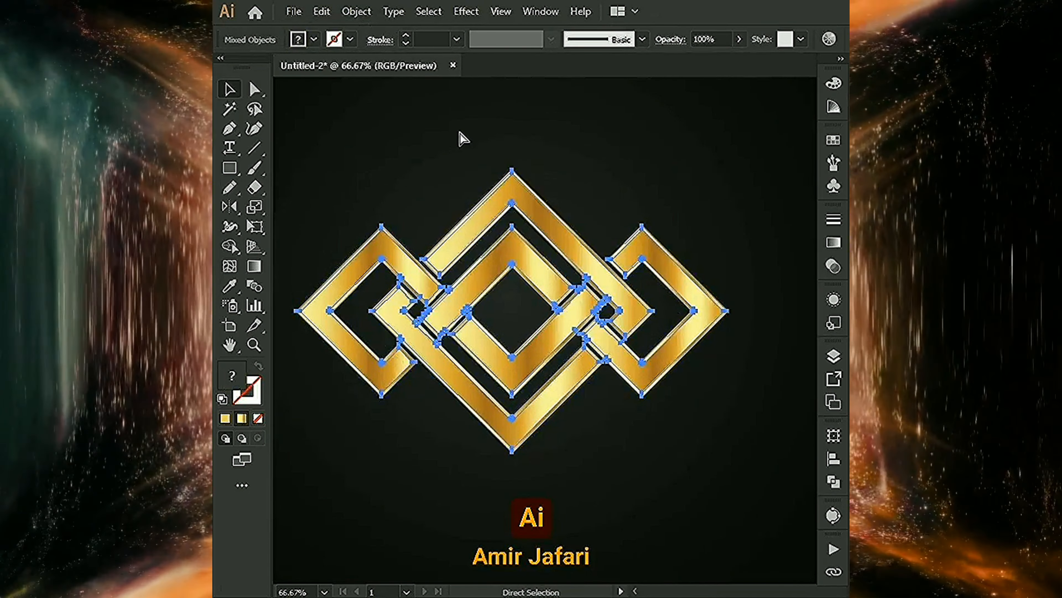
key(ctrl+g)
drag(461, 153, 486, 157)
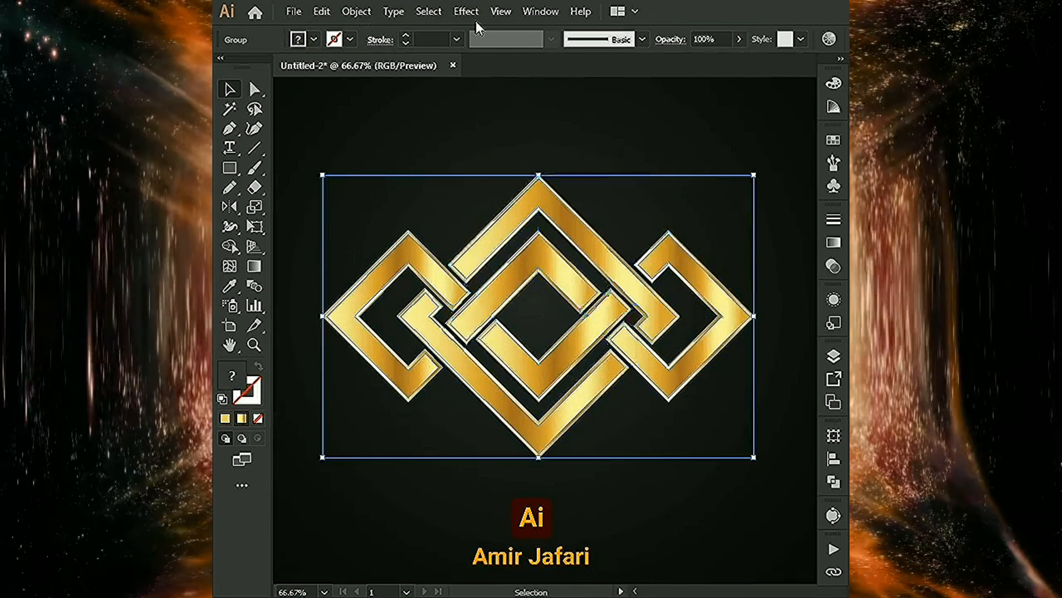
Start a previewed Drop Shadow effect on the logo group with 7 px blur, 90% opacity and 7 px Y offset
click(466, 11)
mouse_move(501, 197)
click(686, 199)
click(640, 276)
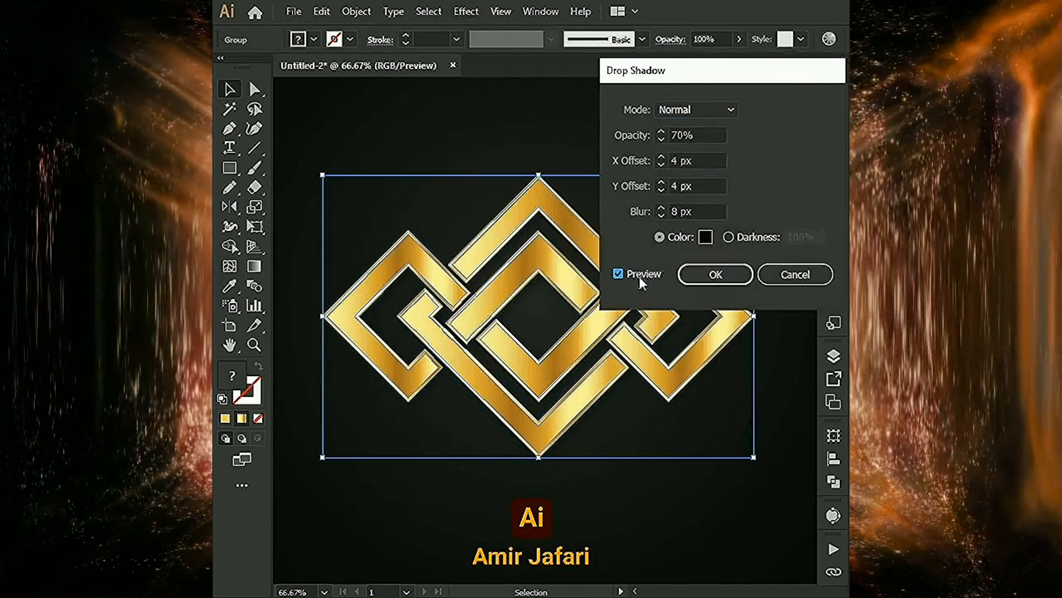
click(685, 210)
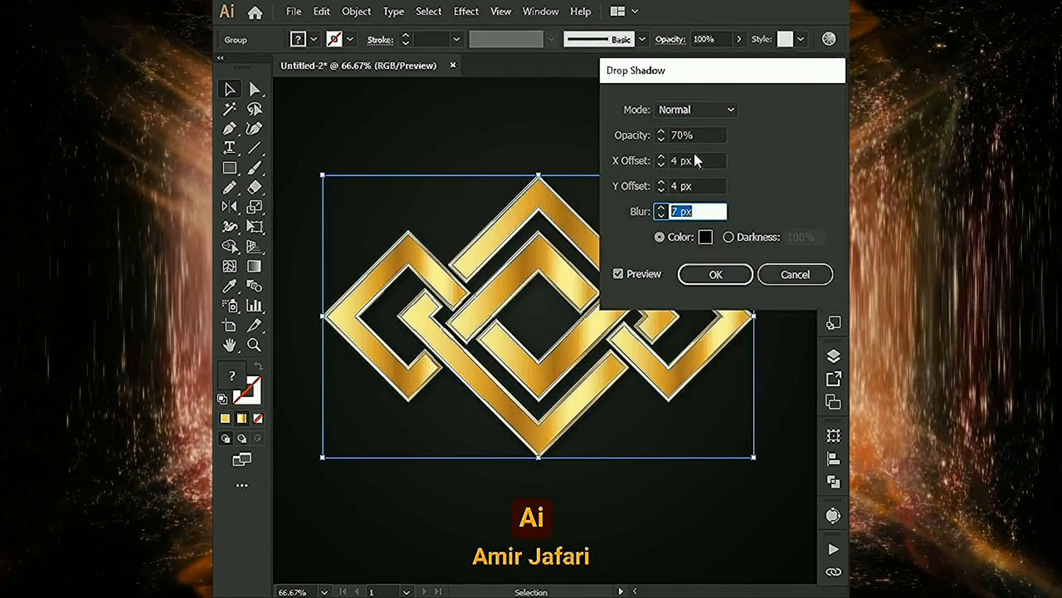
click(693, 135)
click(688, 186)
scroll(688, 186, up, 3)
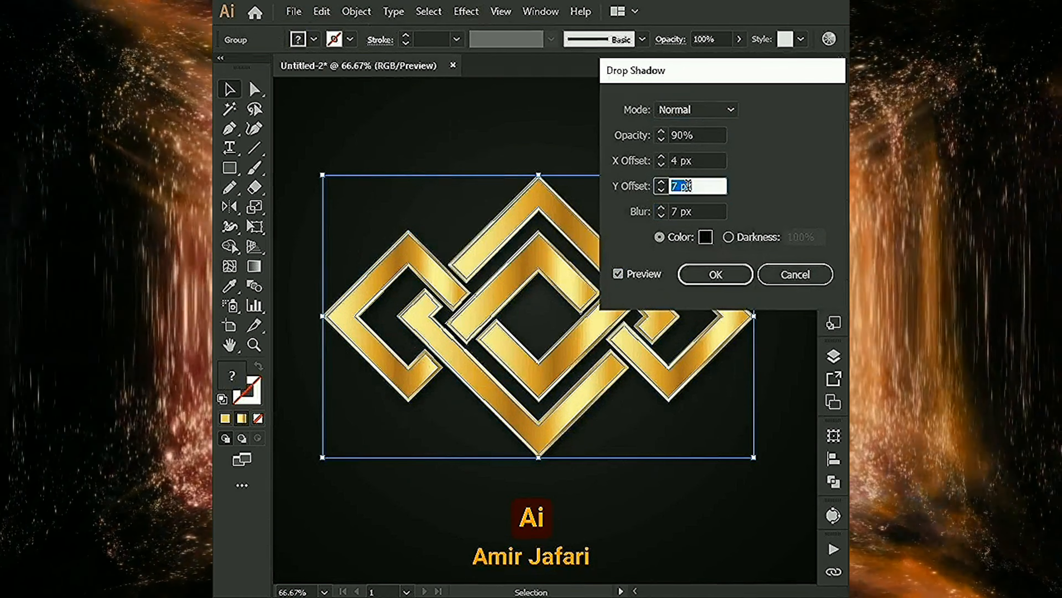
Set the shadow's X offset to -10 px, Y offset to 10 px, blur to 8 px and opacity to 80%, and apply it
click(688, 159)
key(shift+Down)
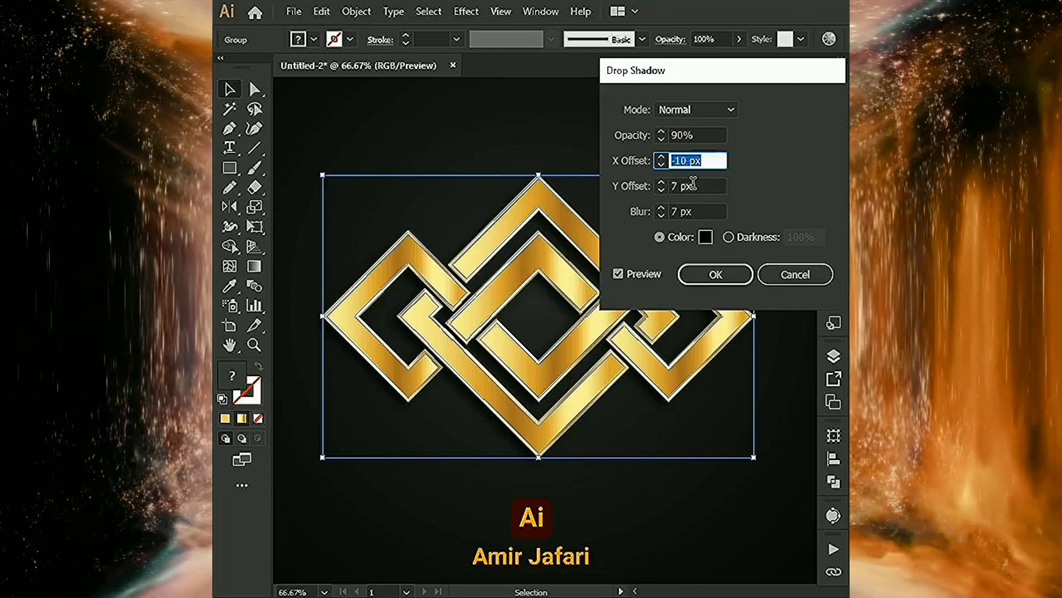
click(693, 186)
click(690, 213)
key(shift+Up)
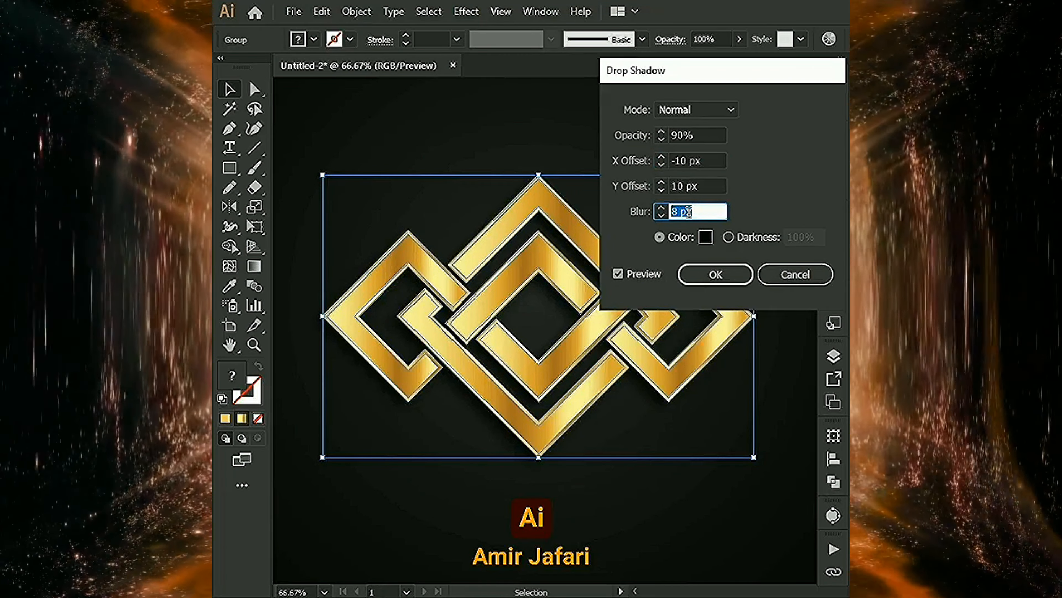
click(691, 135)
click(715, 274)
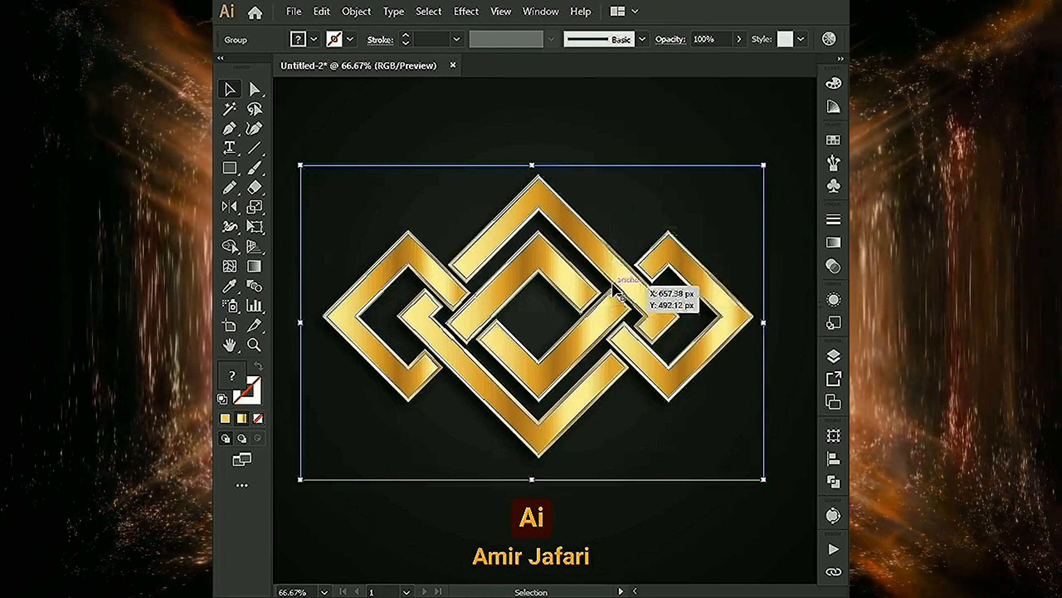
Select the background square and adjust its radial gradient by repositioning the inner stop, outer stop and midpoint
scroll(610, 280, down, 1)
key(ctrl+shift+a)
ctrl+click(587, 163)
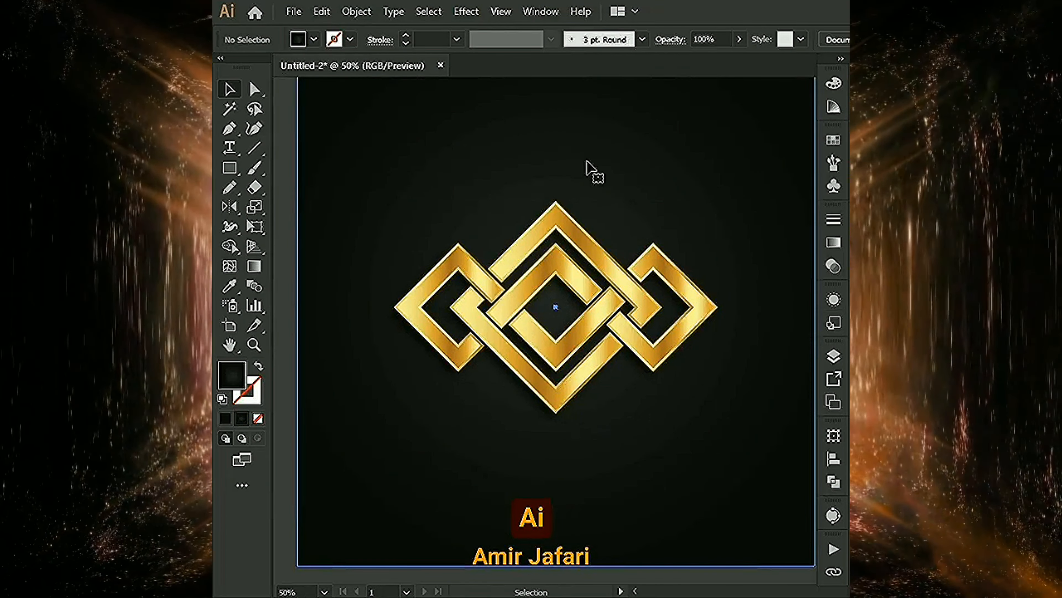
key(g)
drag(552, 296, 552, 362)
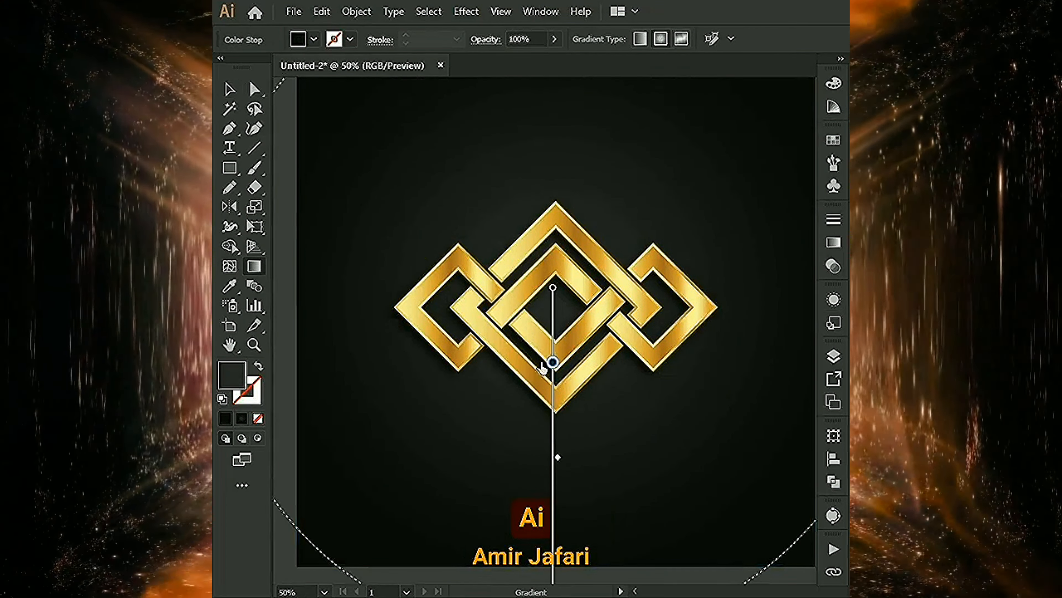
scroll(553, 419, down, 3)
drag(552, 534, 553, 549)
drag(558, 406, 558, 454)
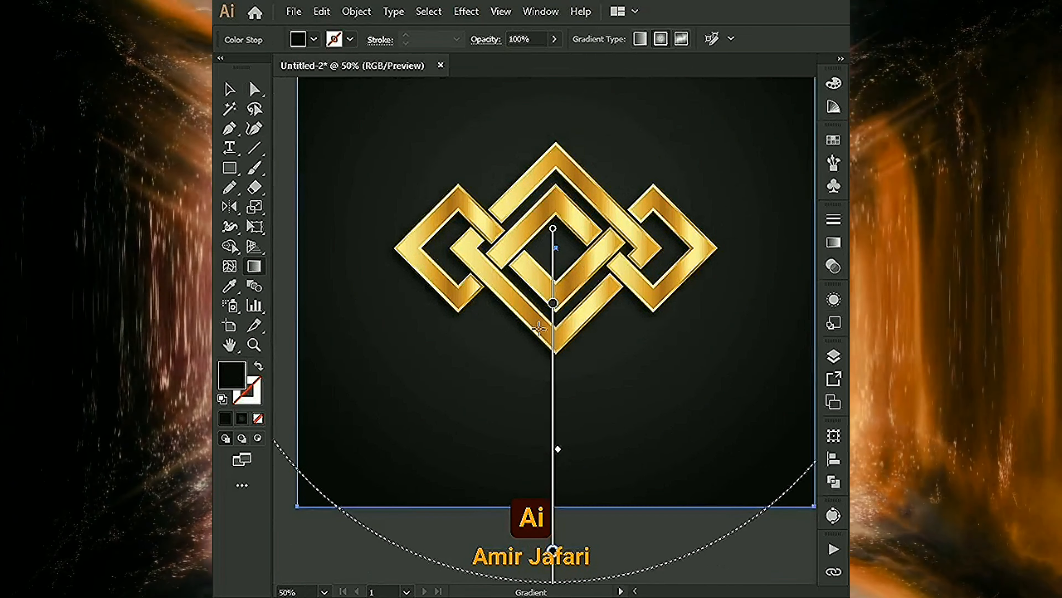
Extend the background's radial gradient slightly farther outward and deselect the square
key(ctrl+minus)
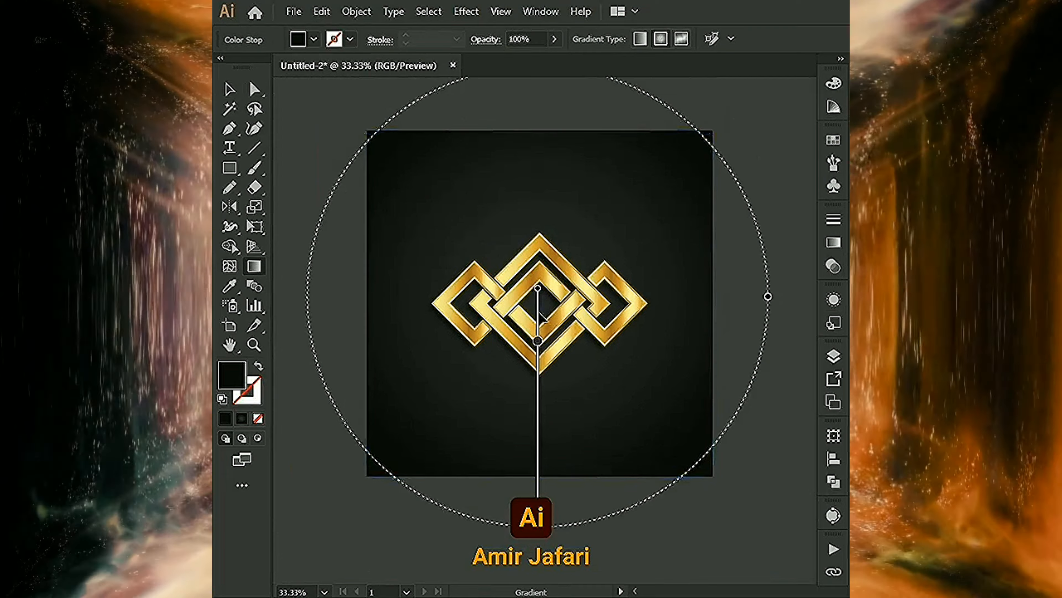
drag(542, 323, 544, 325)
drag(541, 550, 542, 565)
key(ctrl+plus)
key(ctrl+plus)
key(ctrl+shift+a)
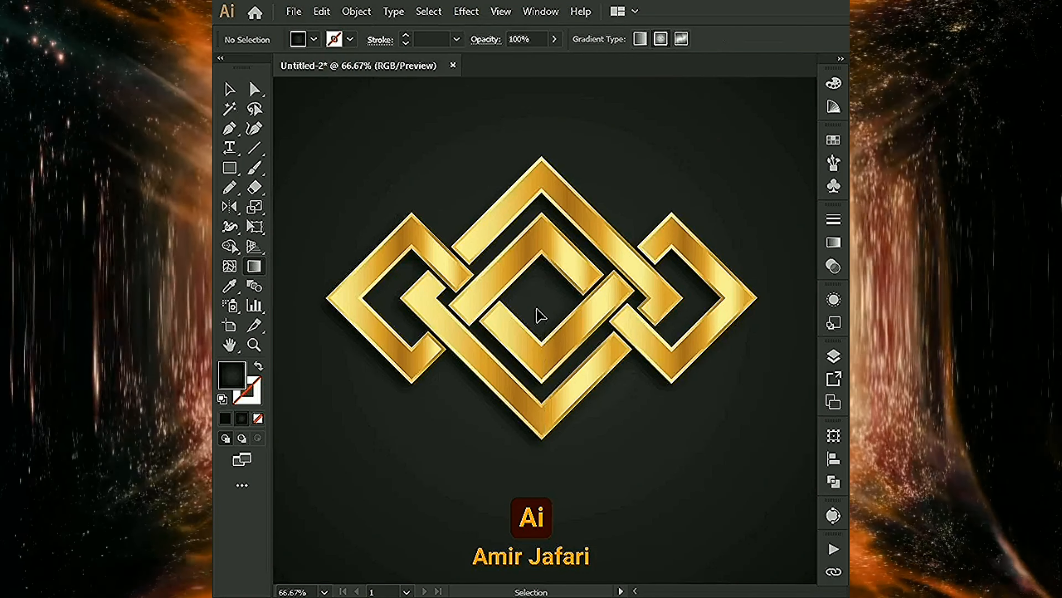
Edit the logo group's drop shadow, setting the X offset to -19 px, Y offset to 15 px and opacity to 70%
key(v)
click(541, 240)
drag(544, 238, 523, 242)
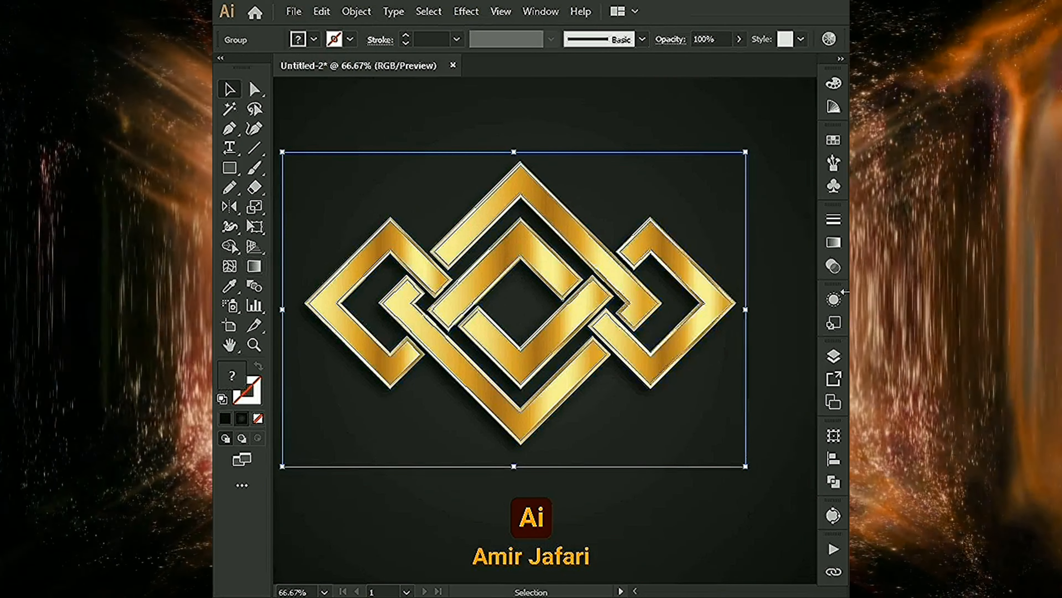
click(834, 299)
click(689, 360)
triple_click(696, 162)
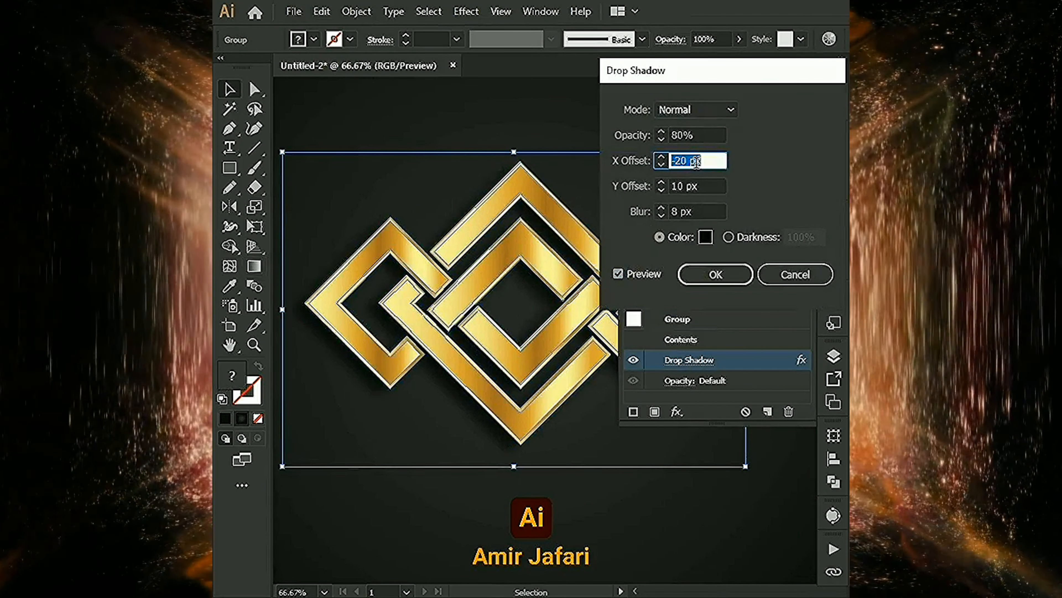
click(698, 185)
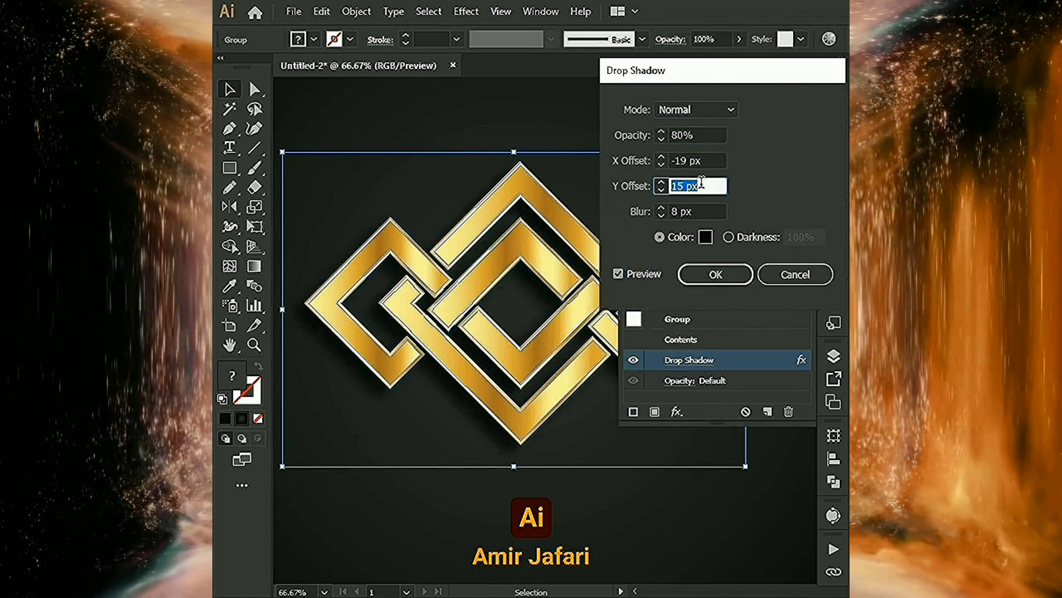
click(702, 137)
click(698, 209)
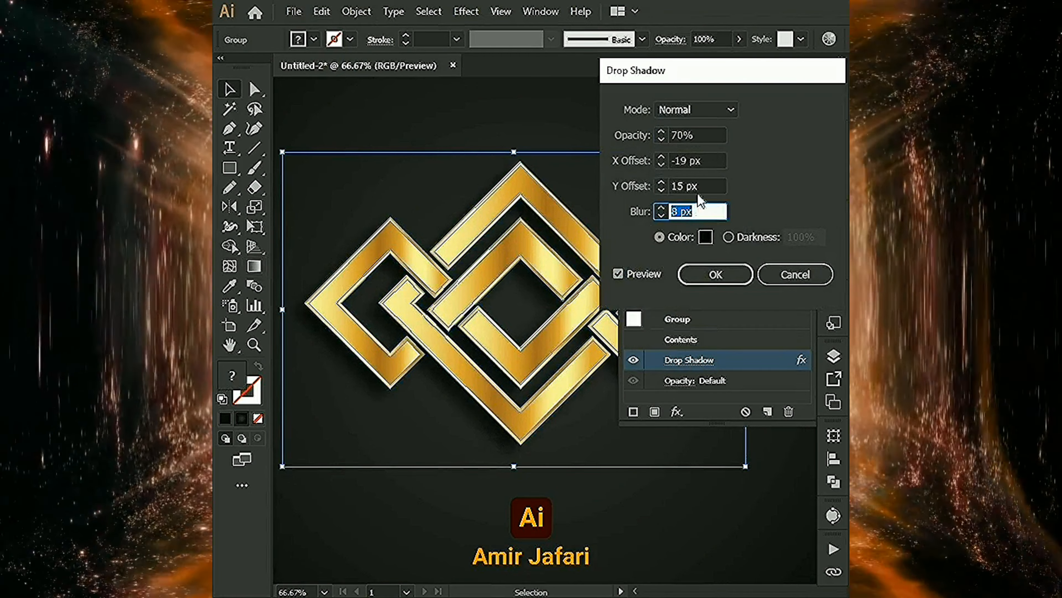
Set the drop shadow's Y offset to 20 px and X offset to -15 px, apply it and deselect the logo
click(696, 185)
click(697, 159)
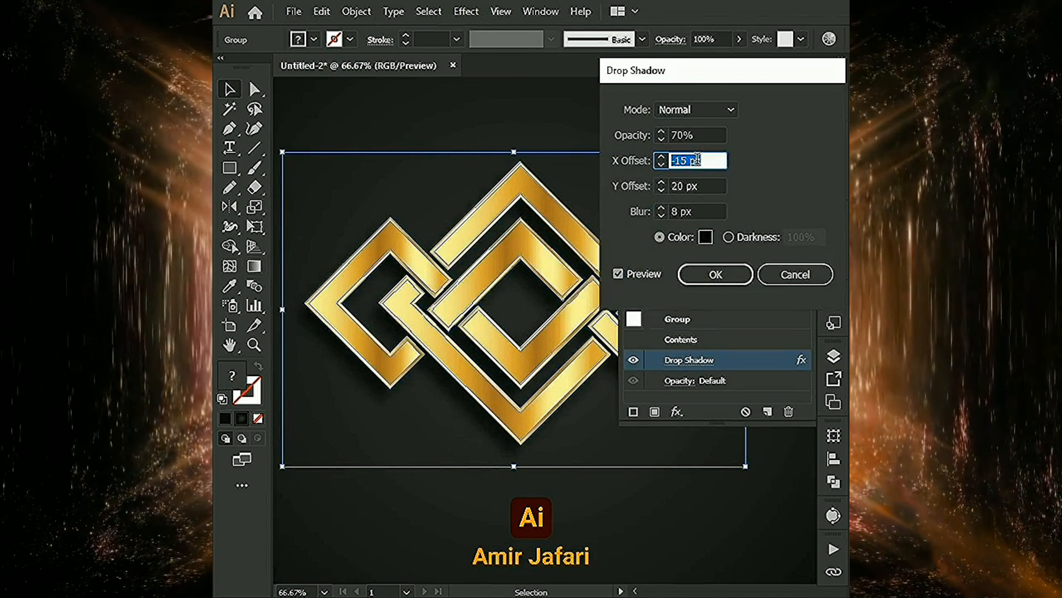
click(701, 186)
click(709, 270)
click(787, 292)
mouse_move(662, 218)
mouse_down()
mouse_move(692, 226)
mouse_move(680, 229)
mouse_up()
click(685, 230)
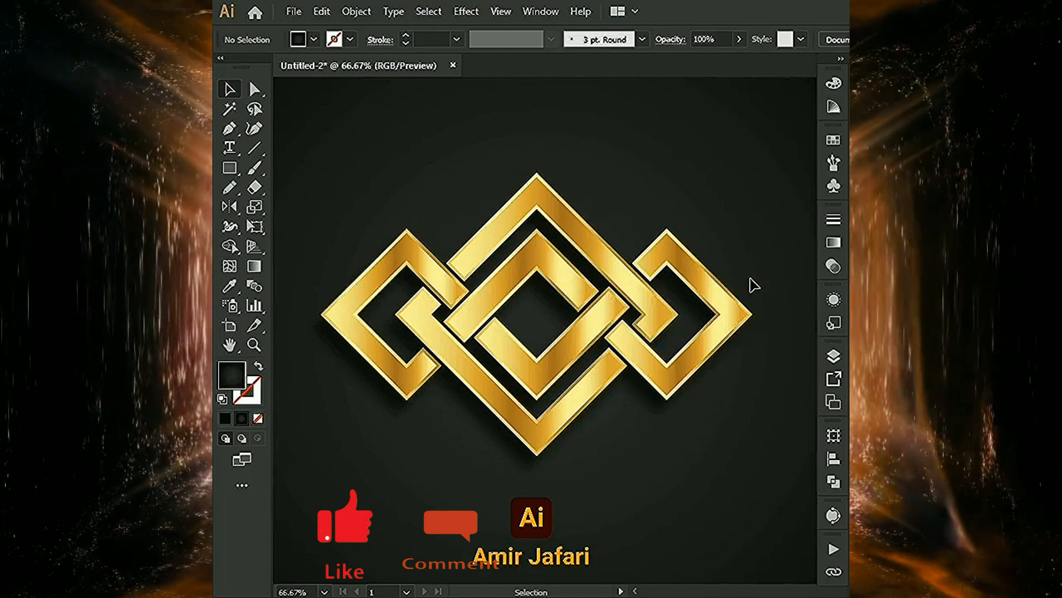
Move the background gradient's midpoint inward and place its outer stop at about 86.6%
click(777, 260)
click(833, 242)
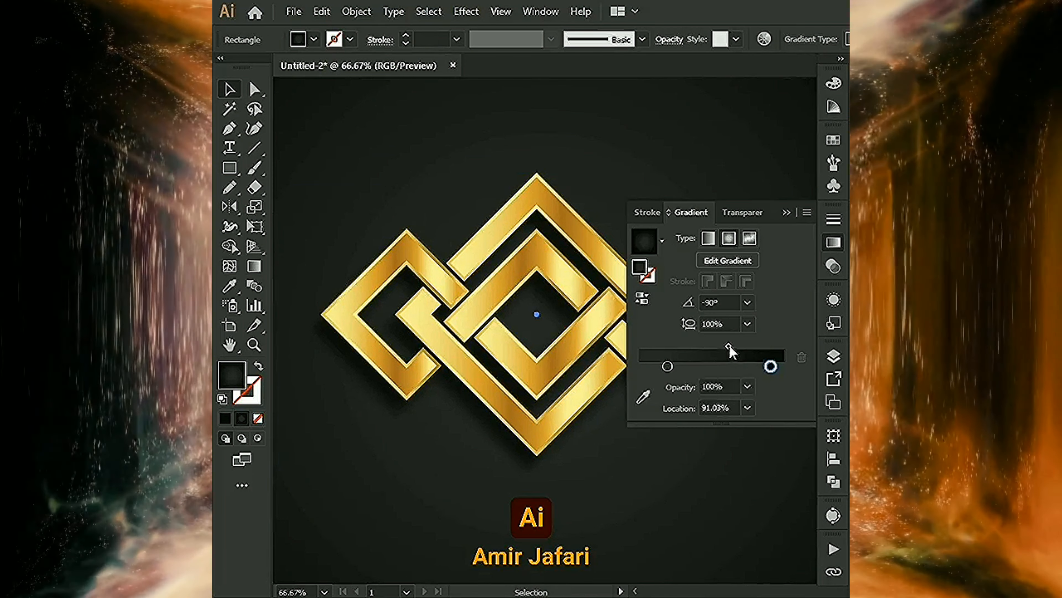
drag(730, 353, 715, 353)
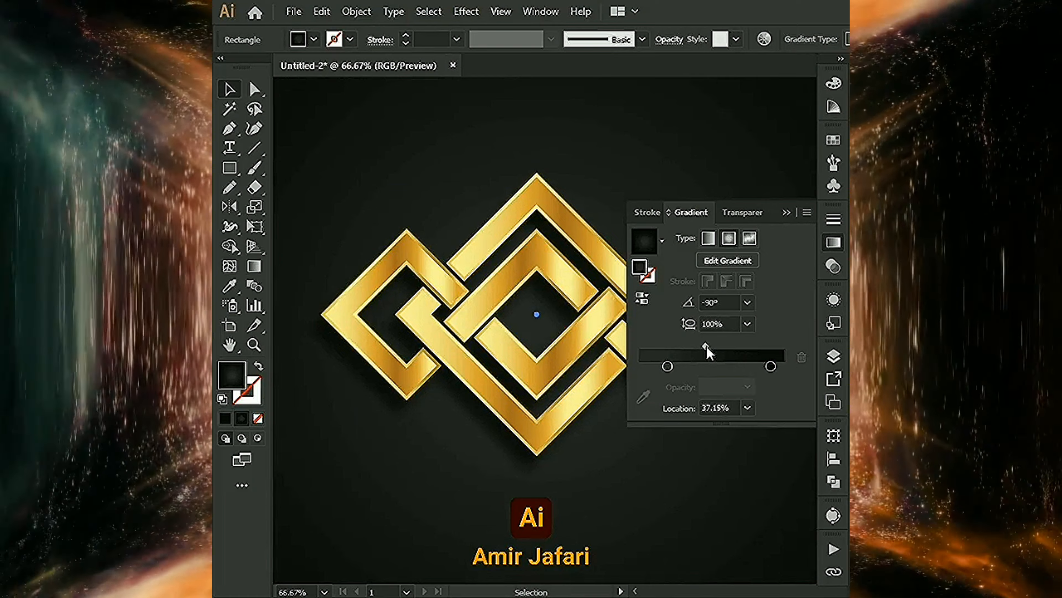
drag(772, 368, 765, 367)
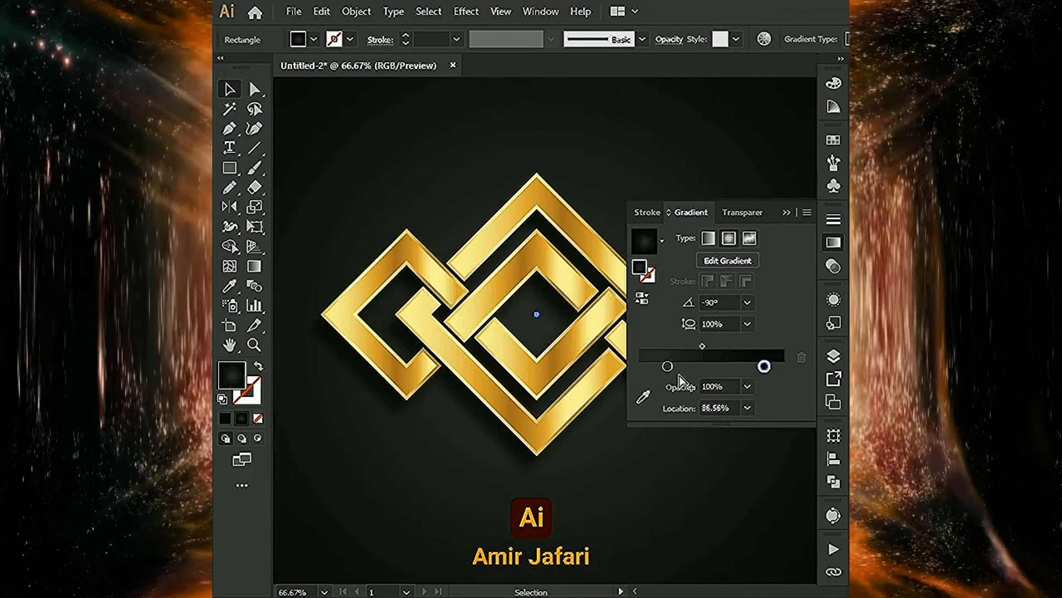
Set the background gradient's inner stop colour to RGB 40, 40, 40 and deselect the square
click(667, 367)
double_click(668, 366)
click(752, 425)
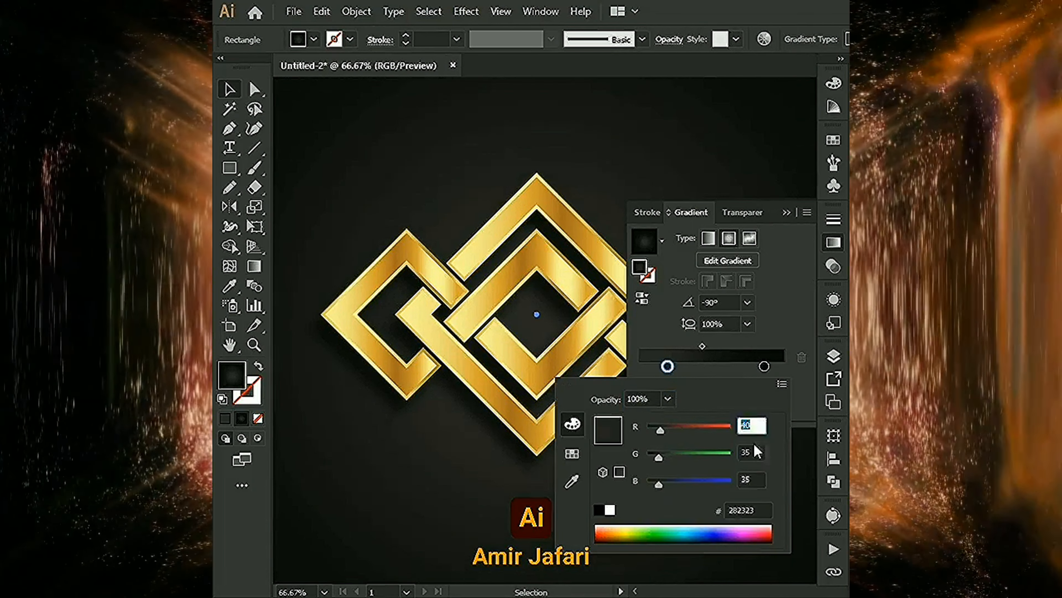
click(753, 451)
text(40)
click(759, 479)
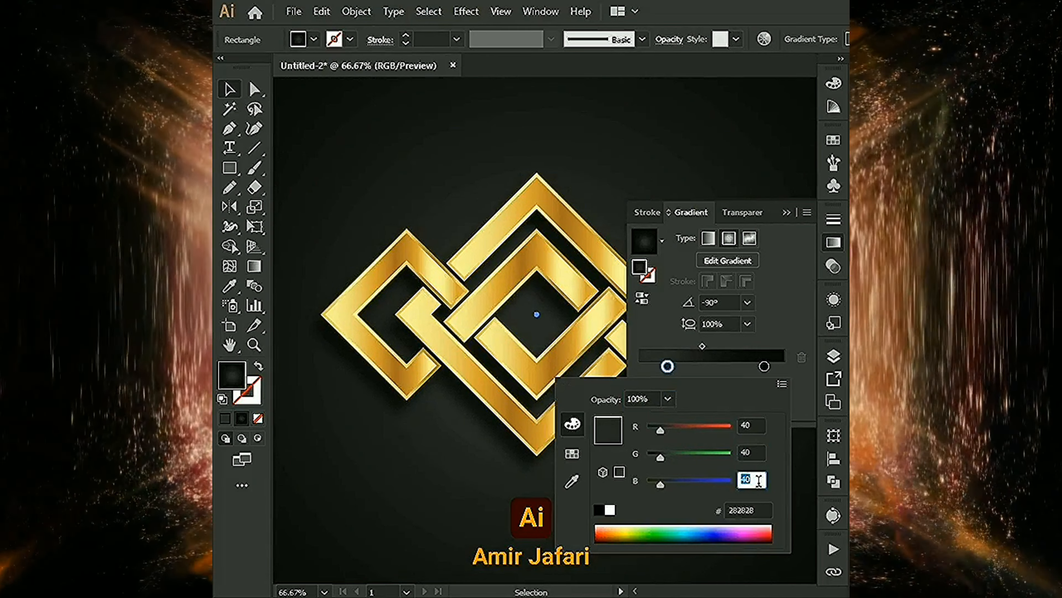
click(784, 213)
click(782, 214)
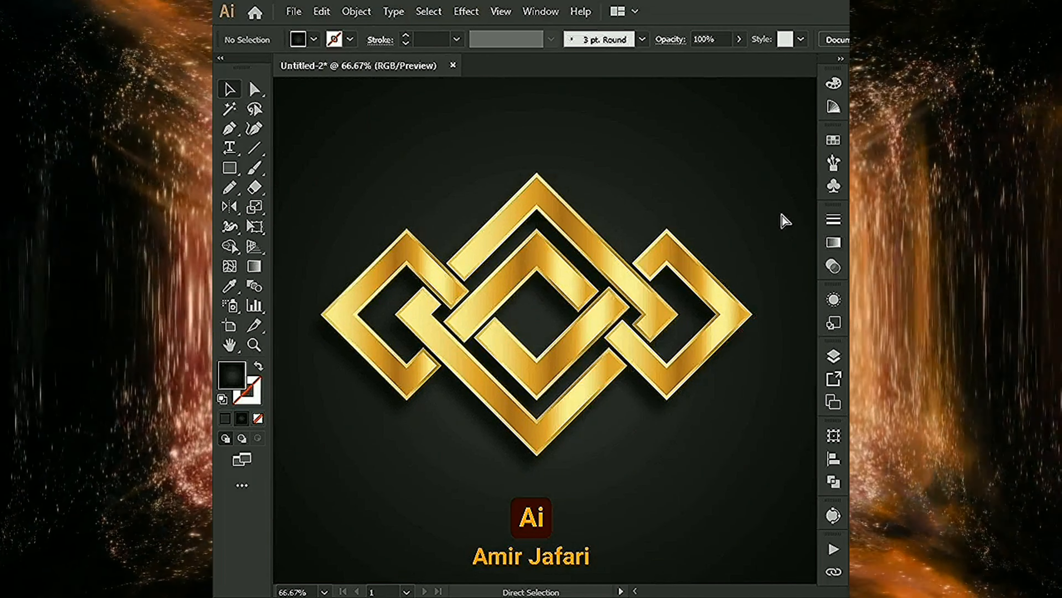